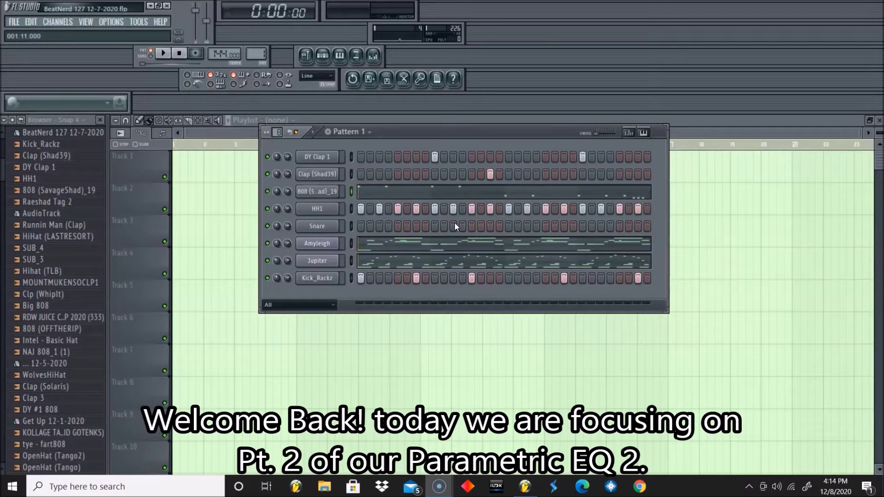
Step: Play back Pattern 1 to hear all its channels together, and stop it
{"action": "left_click", "coordinate": [409, 163]}
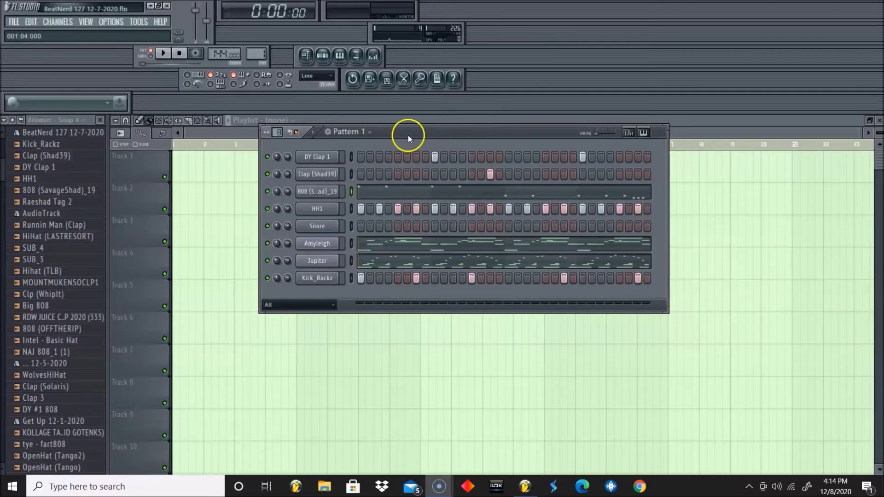
{"action": "left_click", "coordinate": [374, 57]}
{"action": "left_click", "coordinate": [374, 56]}
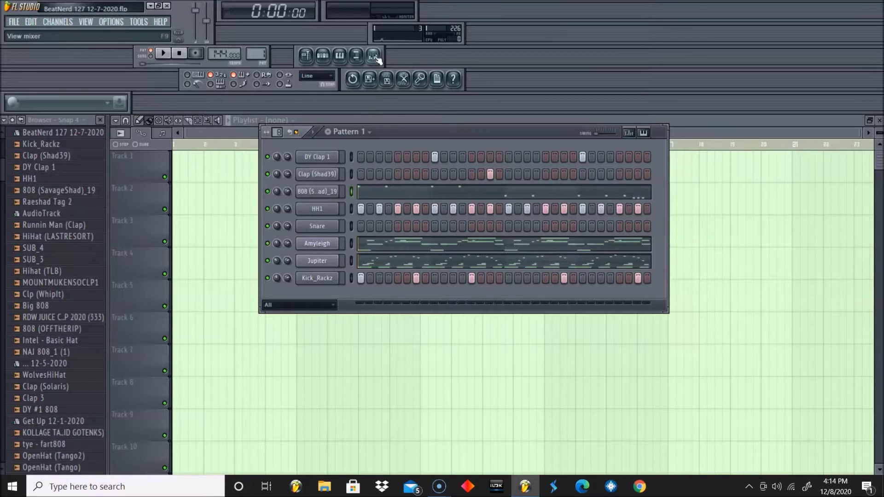
{"action": "left_click", "coordinate": [163, 53]}
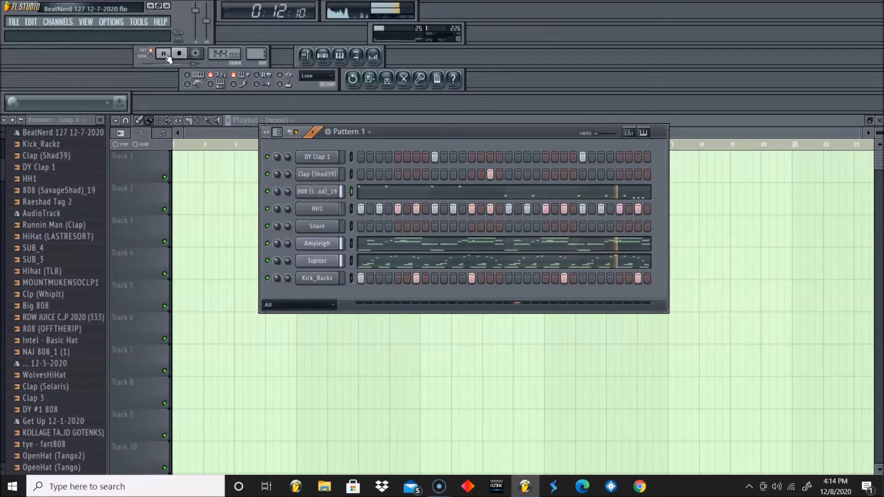
{"action": "left_click", "coordinate": [164, 54]}
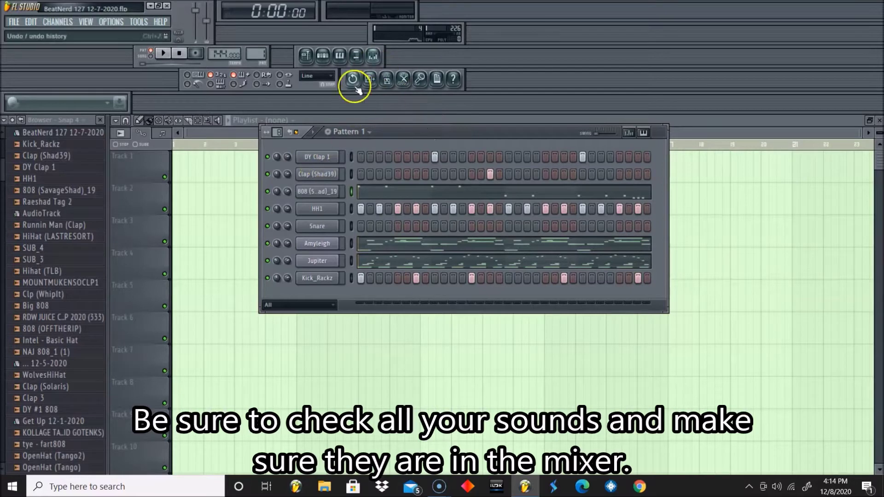
Step: Assign the DY Clap 1 channel to a free mixer track
{"action": "left_click", "coordinate": [325, 159]}
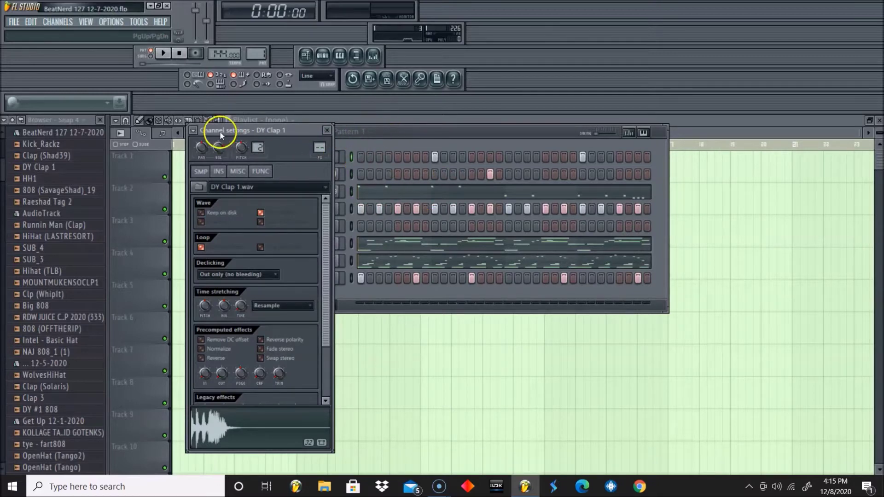
{"action": "left_click", "coordinate": [195, 133]}
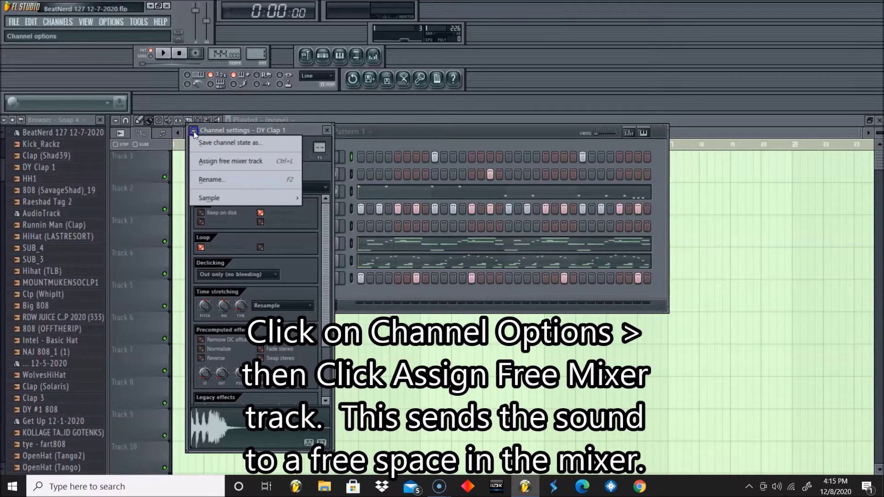
{"action": "left_click", "coordinate": [205, 163]}
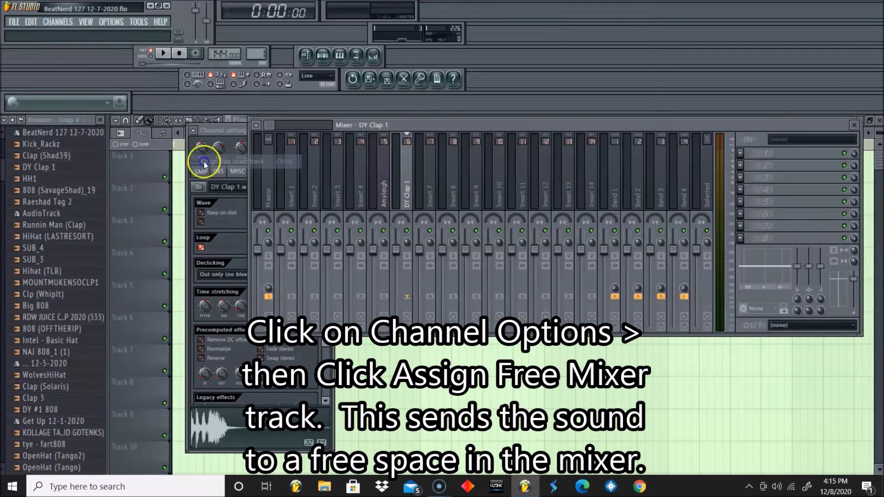
Step: Check the mixer track assignment of each channel from Clap (Shad39) down to Amyleigh in its channel settings
{"action": "left_click", "coordinate": [323, 56]}
{"action": "left_click", "coordinate": [316, 181]}
{"action": "left_click", "coordinate": [375, 135]}
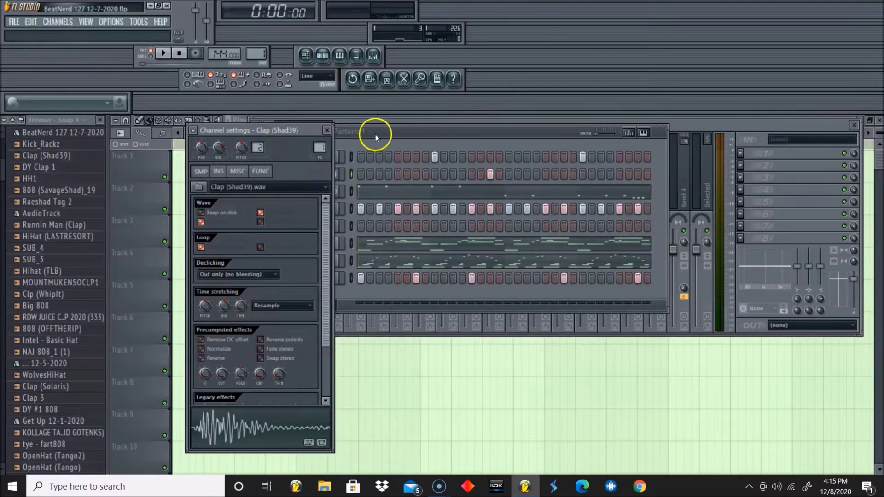
{"action": "left_click", "coordinate": [323, 197]}
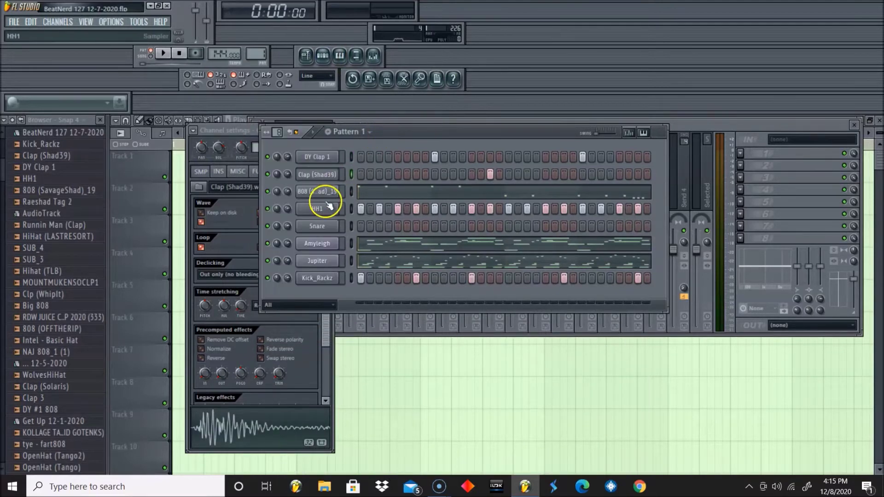
{"action": "left_click", "coordinate": [411, 143]}
{"action": "left_click", "coordinate": [324, 207]}
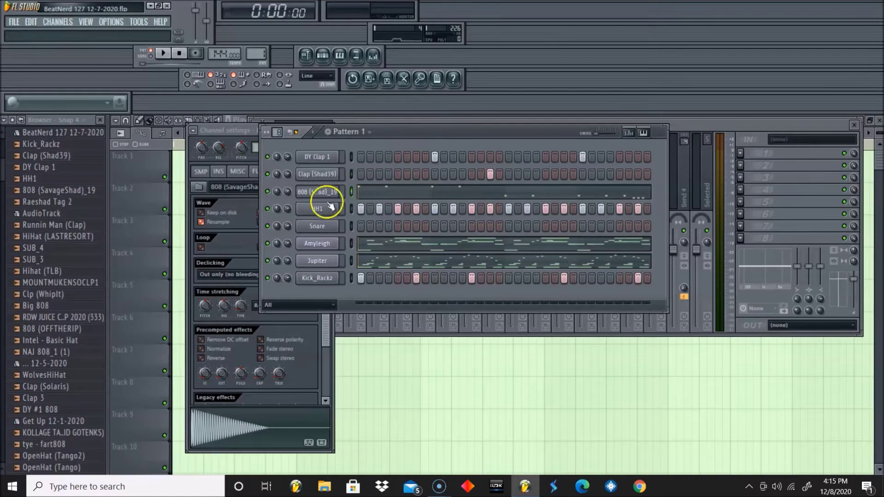
{"action": "left_click", "coordinate": [381, 143]}
{"action": "left_click", "coordinate": [327, 233]}
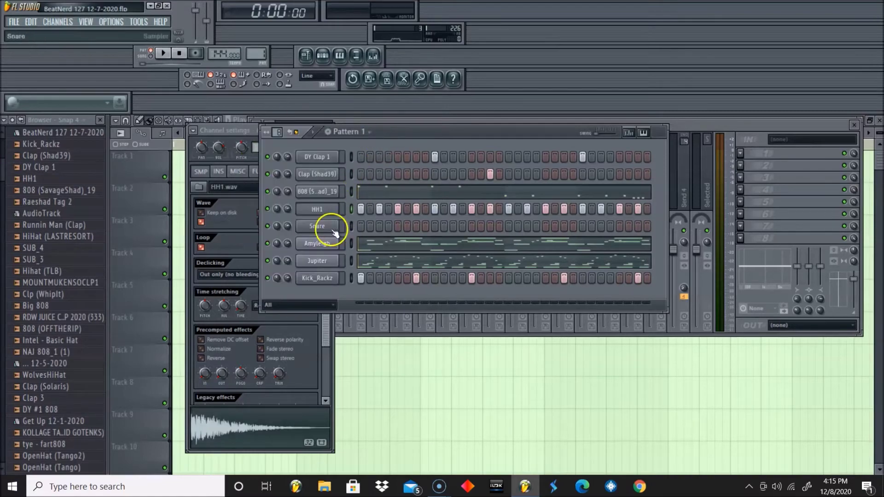
{"action": "left_click", "coordinate": [394, 139]}
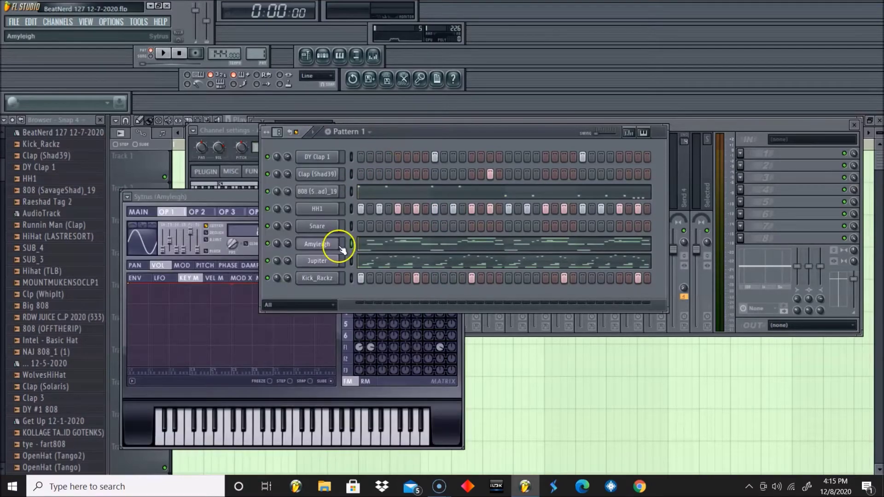
Step: Route the Jupiter channel to mixer track Insert 7
{"action": "left_click", "coordinate": [340, 244]}
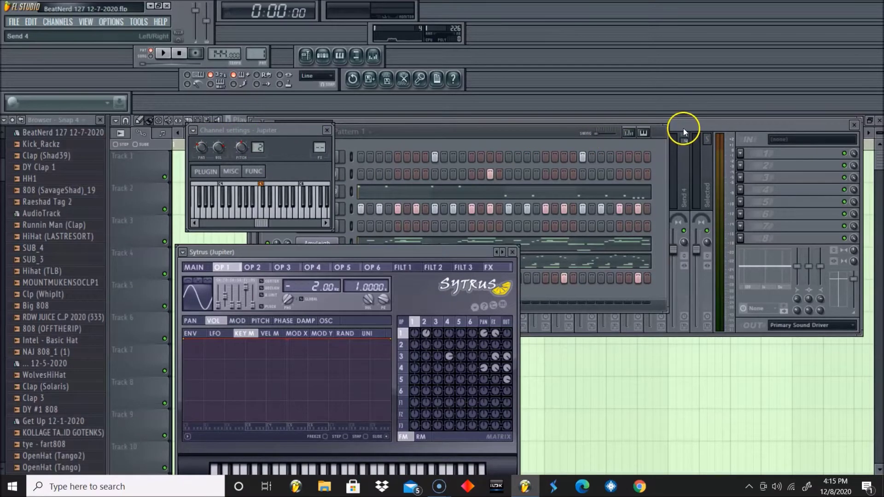
{"action": "left_click", "coordinate": [709, 127]}
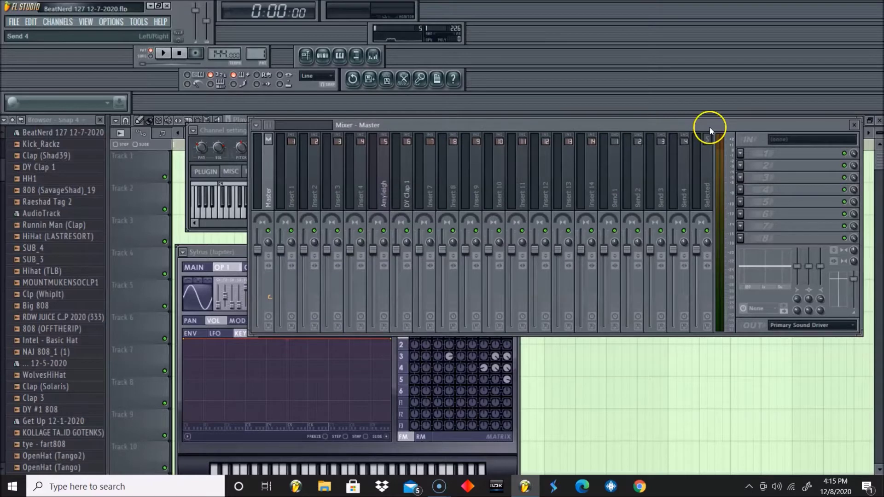
{"action": "left_click", "coordinate": [428, 189]}
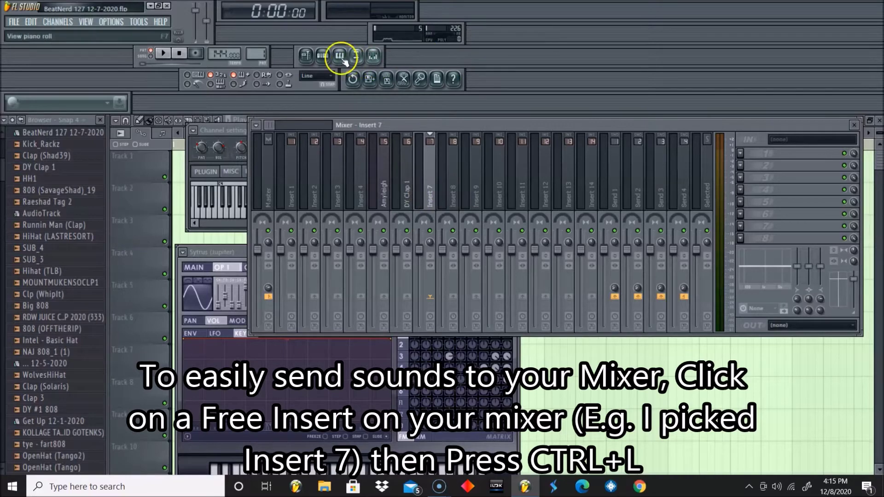
{"action": "left_click", "coordinate": [323, 56]}
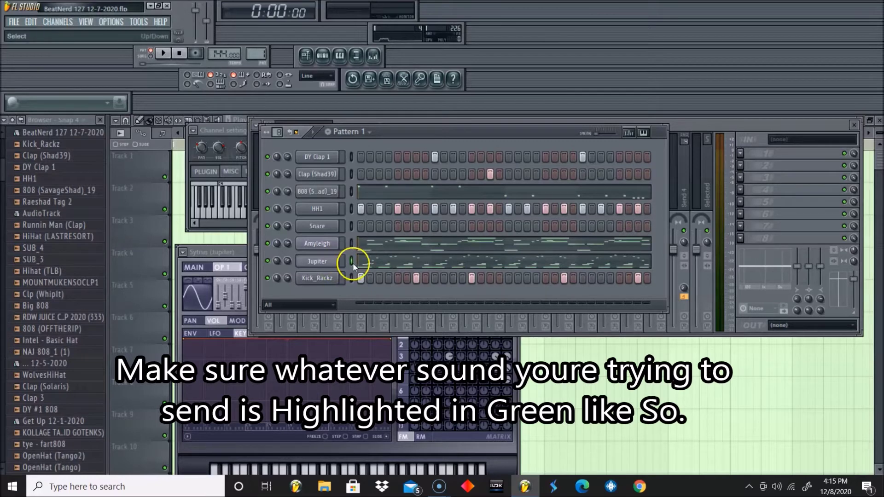
{"action": "left_click", "coordinate": [692, 128]}
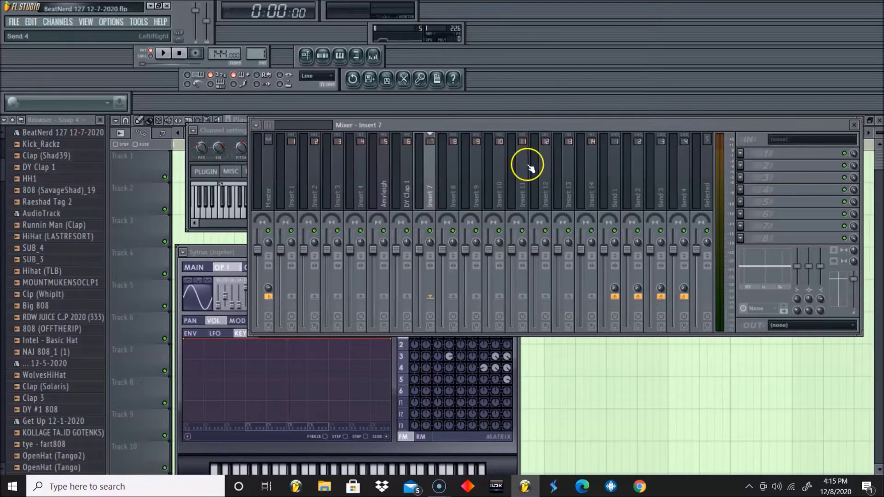
{"action": "key", "text": "ctrl+l"}
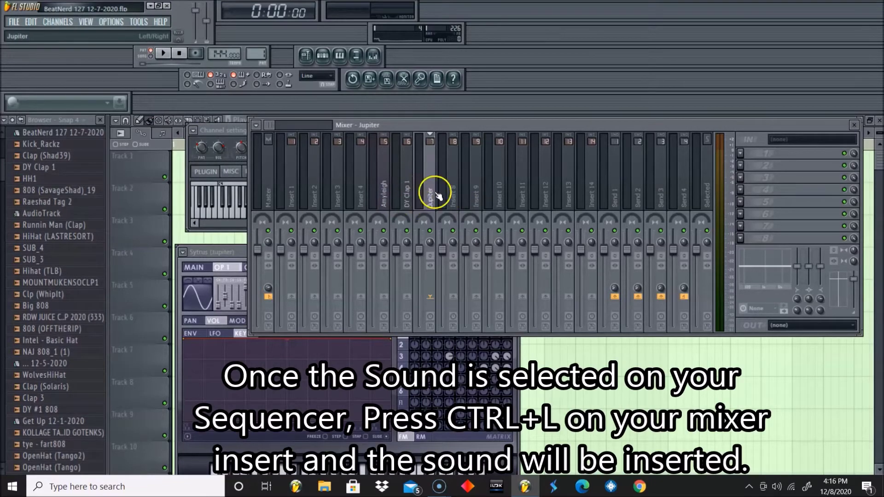
Step: Route the Kick_Rackz channel to mixer track Insert 4
{"action": "left_click", "coordinate": [323, 56]}
{"action": "left_click", "coordinate": [313, 278]}
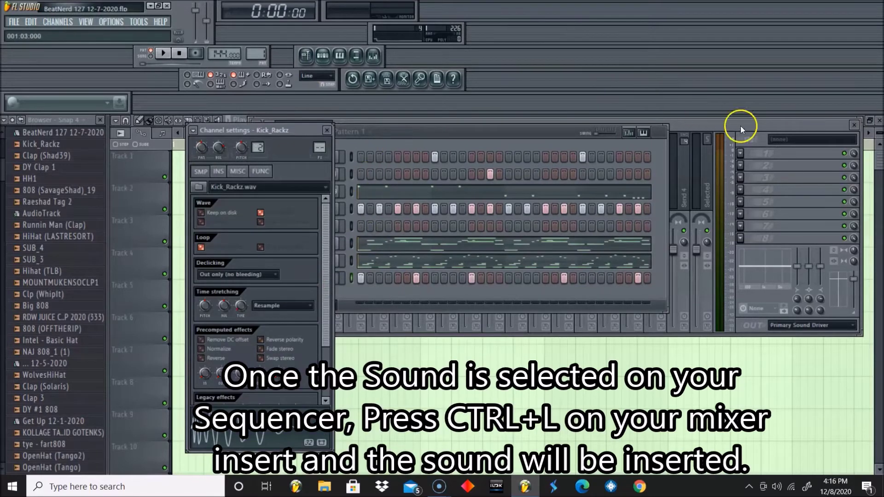
{"action": "left_click", "coordinate": [708, 124]}
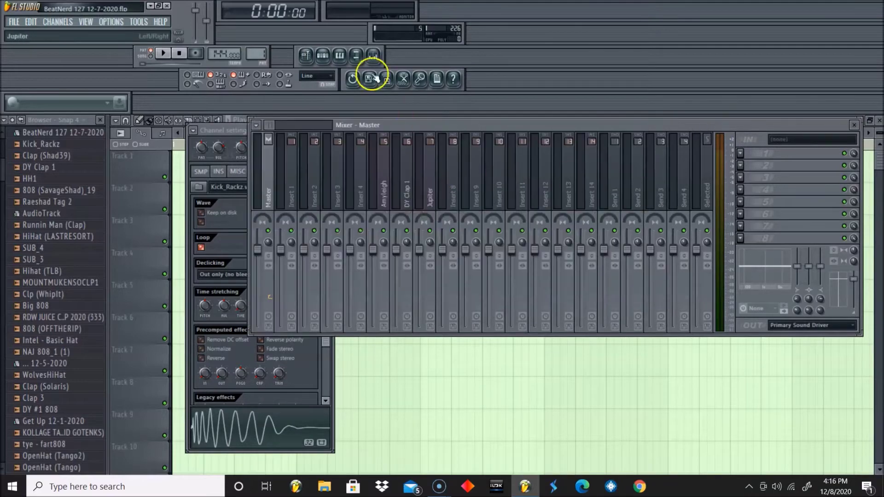
{"action": "left_click", "coordinate": [322, 54]}
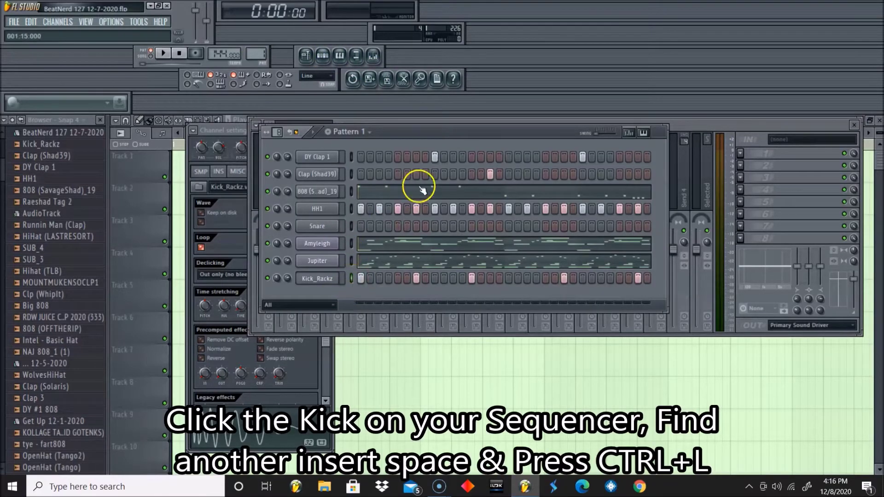
{"action": "left_click", "coordinate": [703, 126]}
{"action": "left_click", "coordinate": [334, 202]}
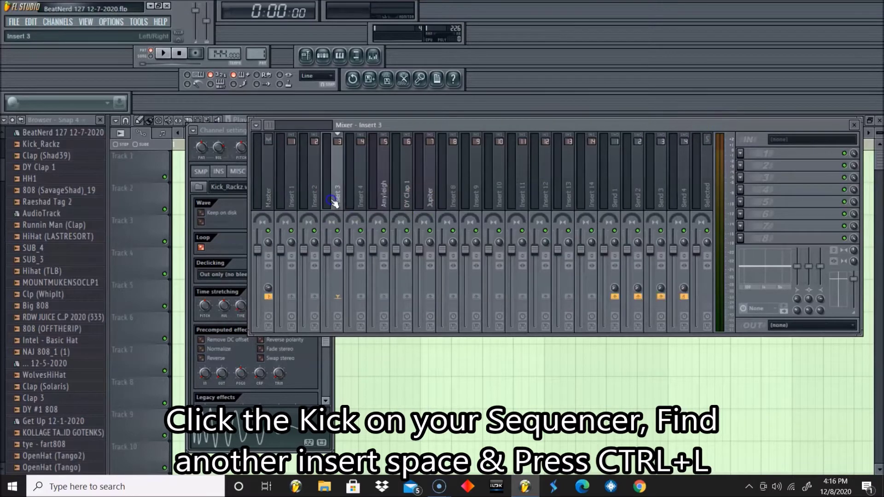
{"action": "left_click", "coordinate": [357, 194]}
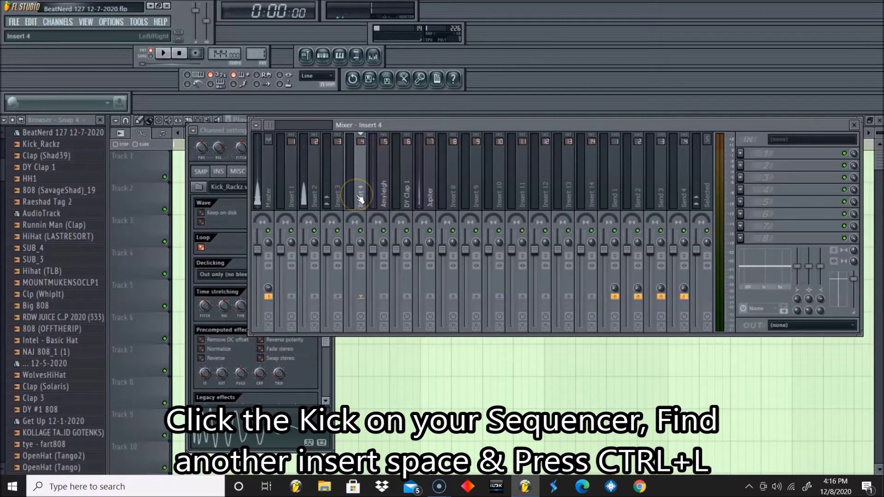
{"action": "key", "text": "ctrl+l"}
Step: Play the pattern briefly to check the signal levels of the assigned mixer tracks, and leave the mixer in view
{"action": "key", "text": "space"}
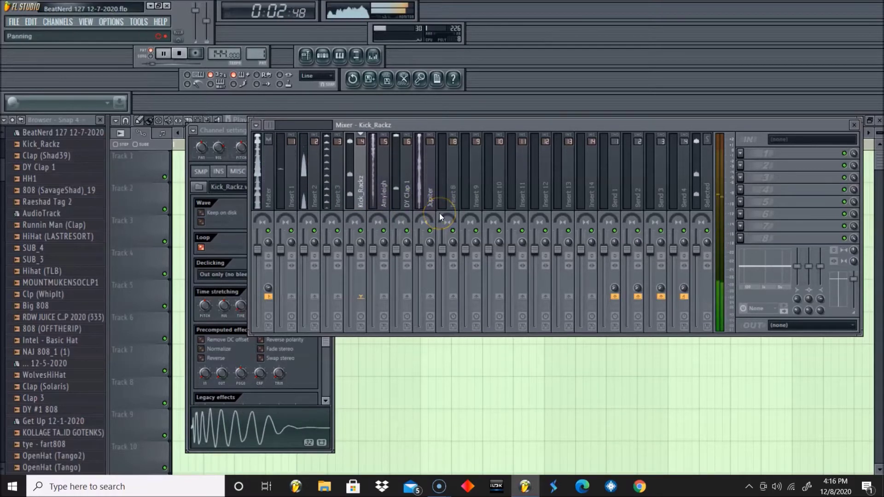
{"action": "key", "text": "space"}
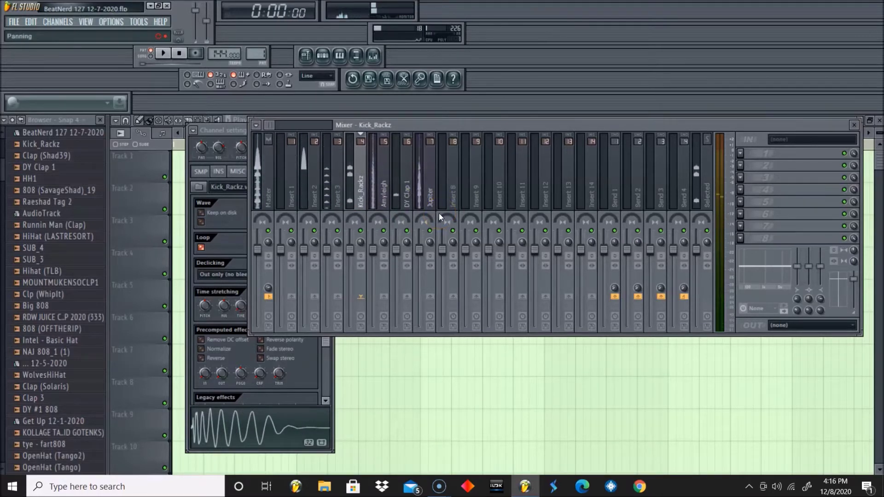
{"action": "left_click", "coordinate": [322, 56]}
{"action": "left_click", "coordinate": [322, 56]}
{"action": "left_click", "coordinate": [322, 56]}
{"action": "left_click", "coordinate": [322, 56]}
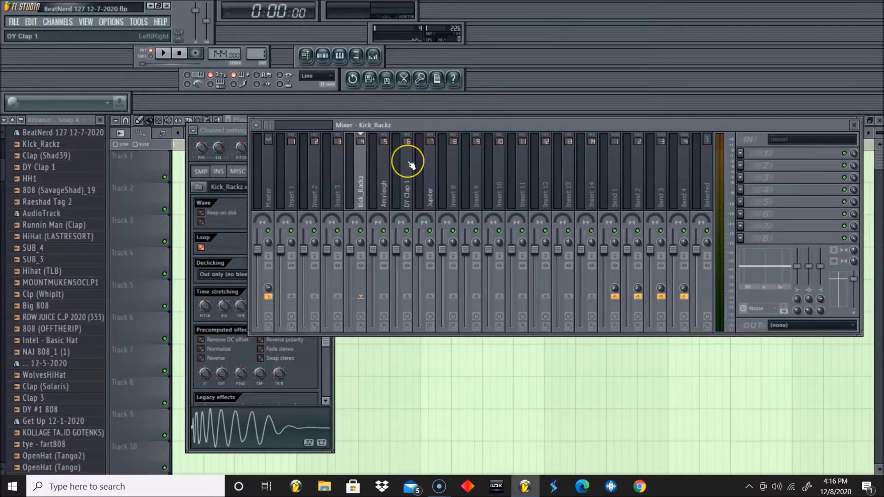
Step: Add Fruity Parametric EQ 2 to the first effect slot of the Amyleigh mixer track while the pattern plays
{"action": "left_click", "coordinate": [386, 184]}
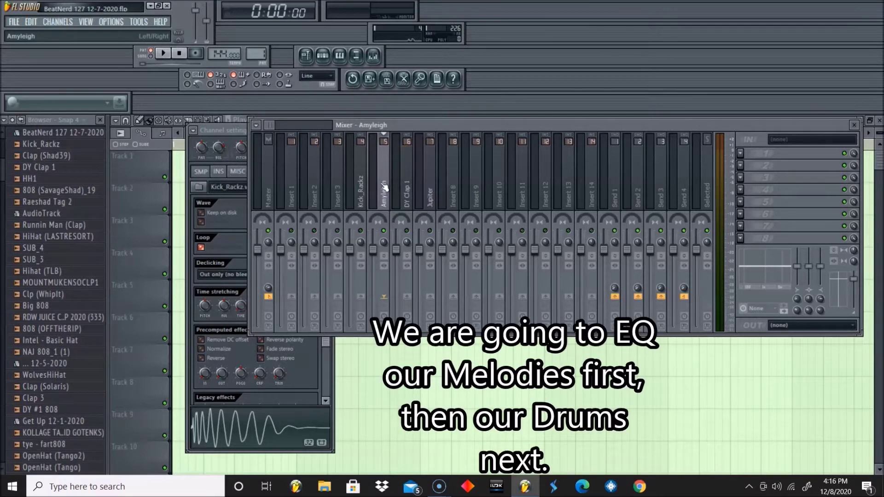
{"action": "key", "text": "space"}
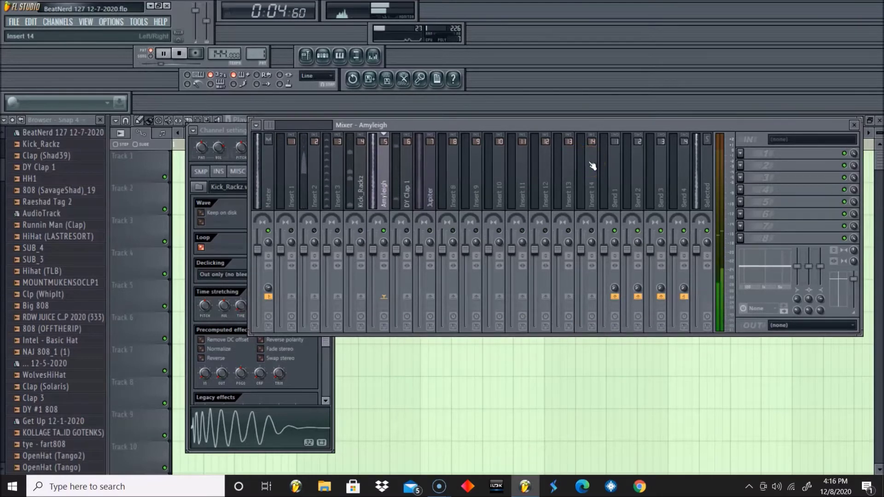
{"action": "left_click", "coordinate": [746, 156]}
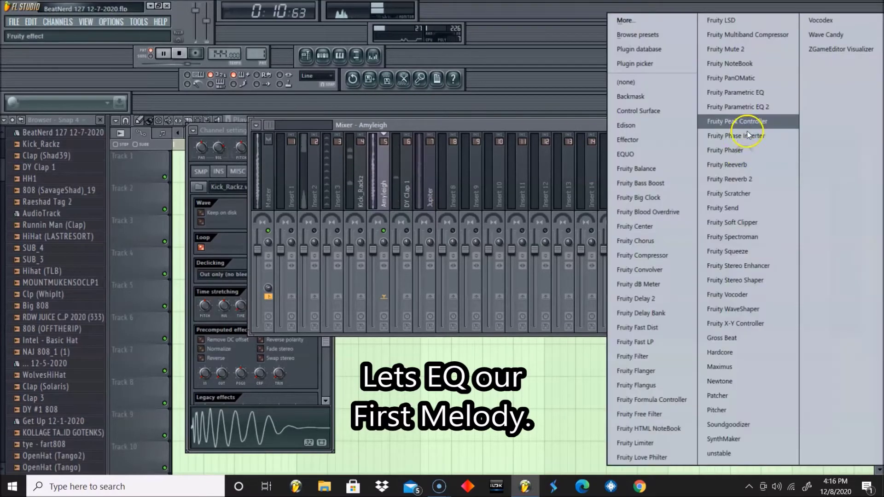
{"action": "left_click", "coordinate": [745, 111]}
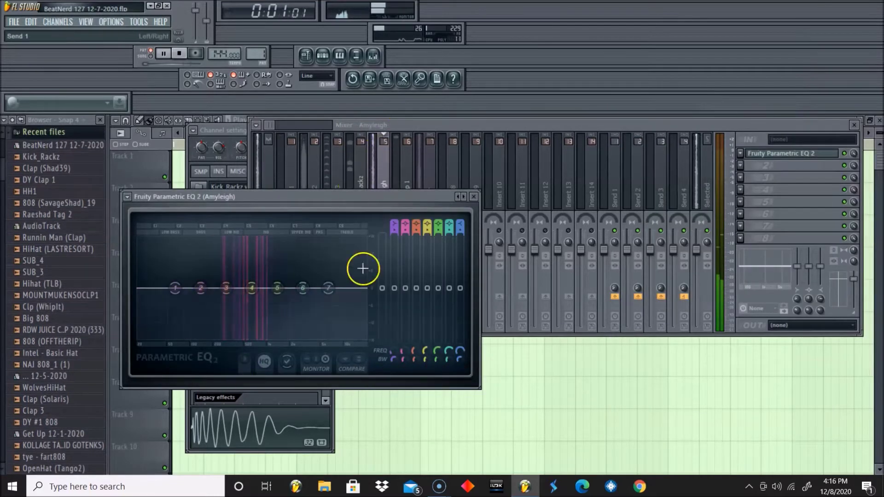
{"action": "key", "text": "space"}
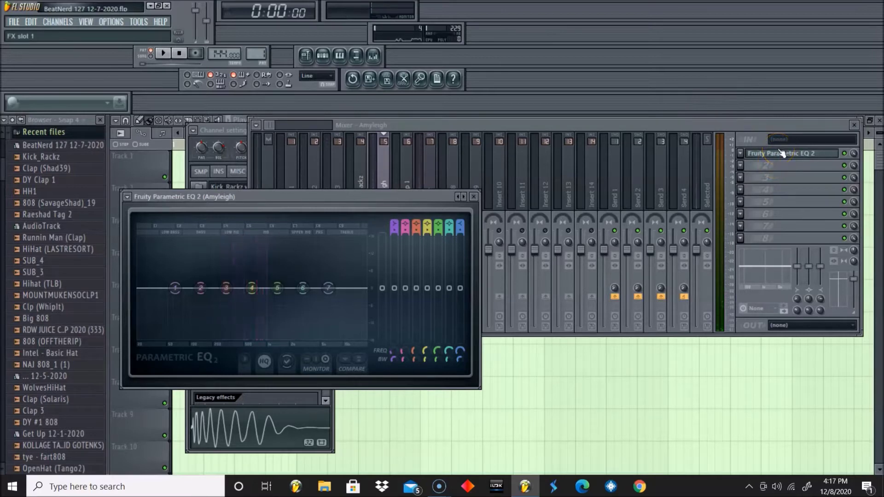
Step: During playback, cut the low end of the Amyleigh melody by lowering EQ band 1 fully and shifting it slightly higher in frequency
{"action": "key", "text": "space"}
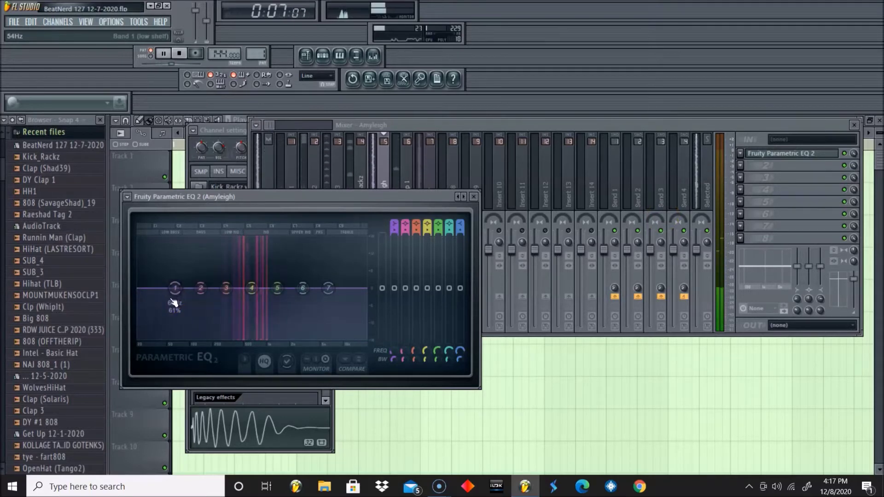
{"action": "left_click_drag", "start_coordinate": [174, 288], "coordinate": [201, 337]}
Step: Boost peaking band 4 of the Amyleigh EQ around 659 Hz, then cut it to about -11.9 dB near 607 Hz
{"action": "left_click", "coordinate": [254, 293]}
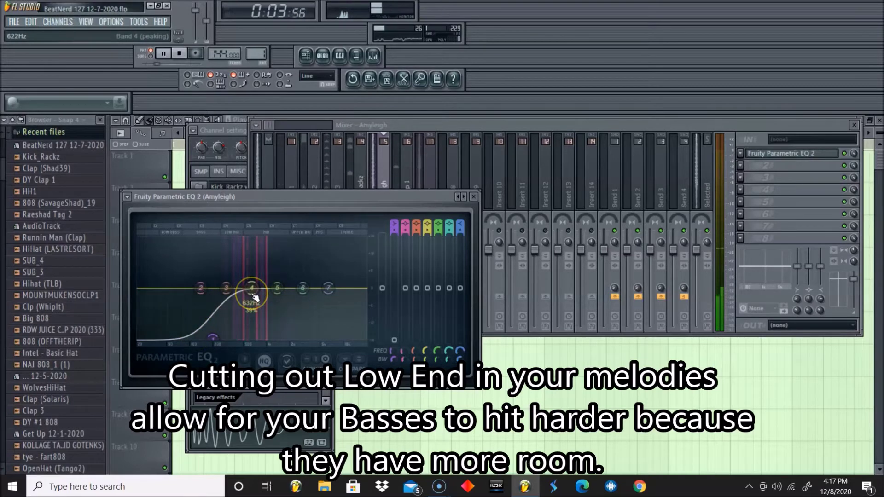
{"action": "left_click", "coordinate": [253, 294]}
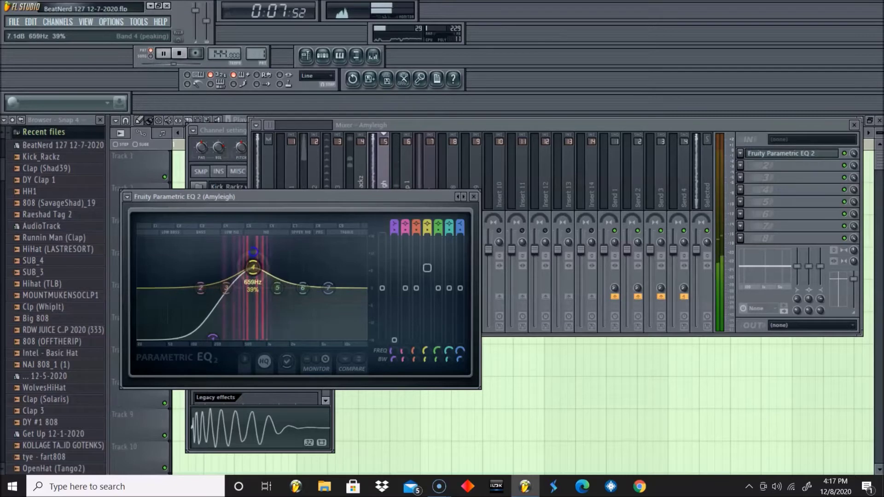
{"action": "left_click_drag", "start_coordinate": [251, 245], "coordinate": [250, 181]}
{"action": "left_click_drag", "start_coordinate": [263, 189], "coordinate": [249, 358]}
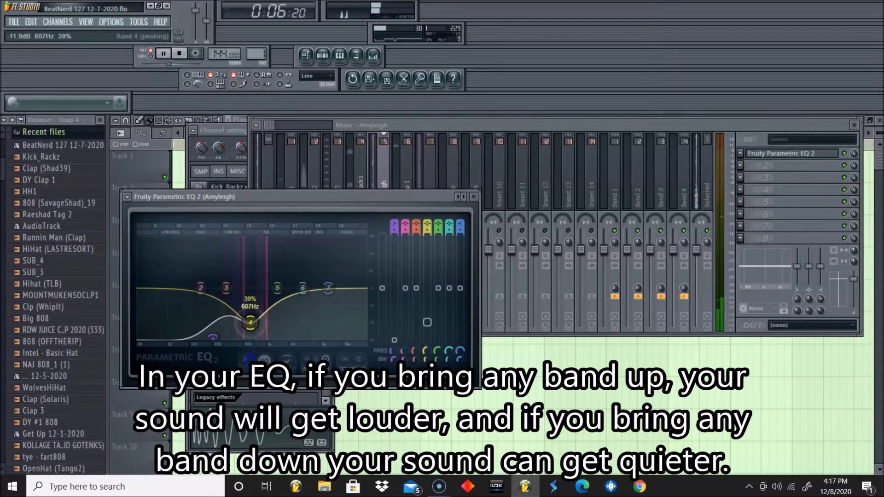
Step: Raise Amyleigh's EQ band 4 to a slight boost around 599 Hz, return to the mixer and stop playback
{"action": "left_click_drag", "start_coordinate": [249, 325], "coordinate": [250, 274]}
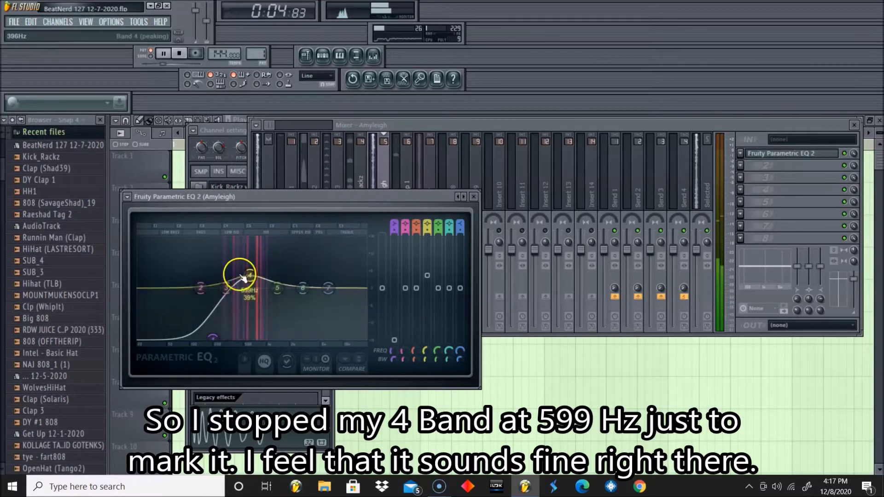
{"action": "left_click", "coordinate": [386, 158]}
{"action": "key", "text": "space"}
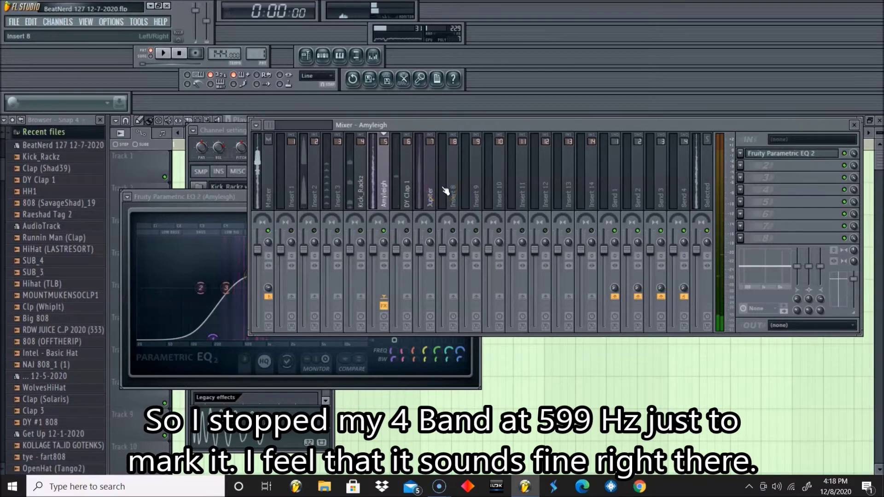
Step: Add Fruity Parametric EQ 2 to the first effect slot of the Jupiter mixer track and play the pattern
{"action": "left_click", "coordinate": [421, 190]}
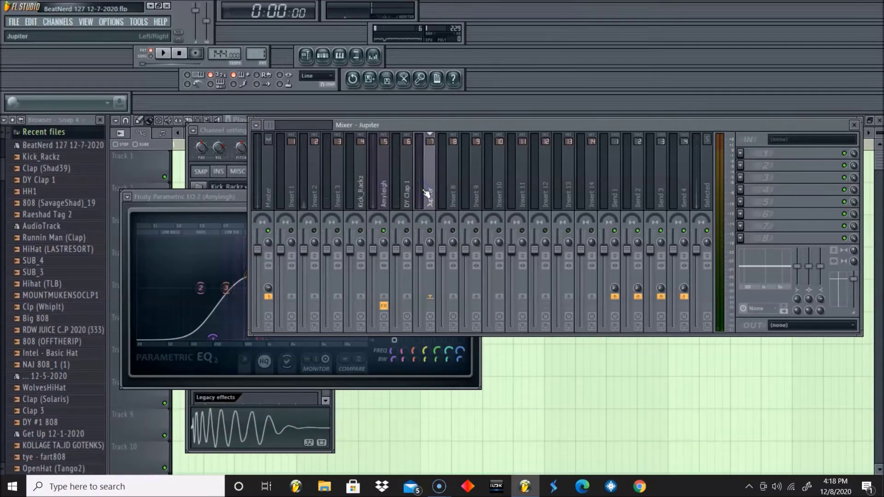
{"action": "left_click", "coordinate": [738, 155]}
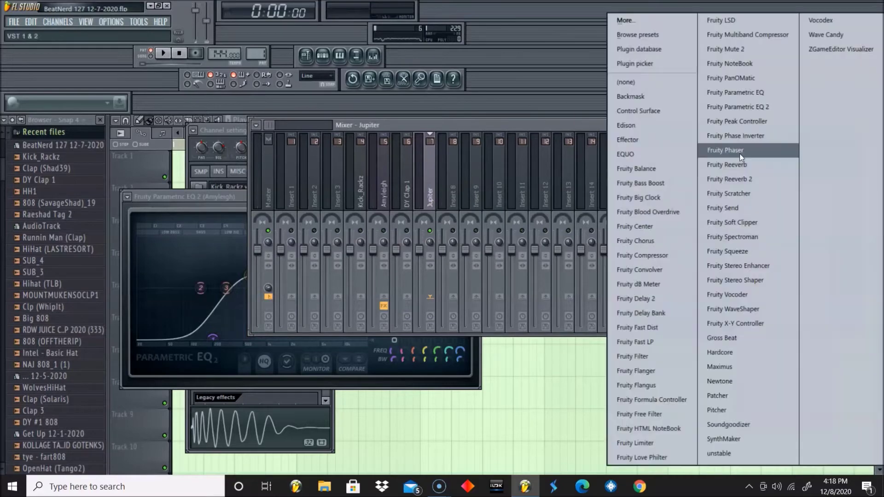
{"action": "left_click", "coordinate": [747, 107]}
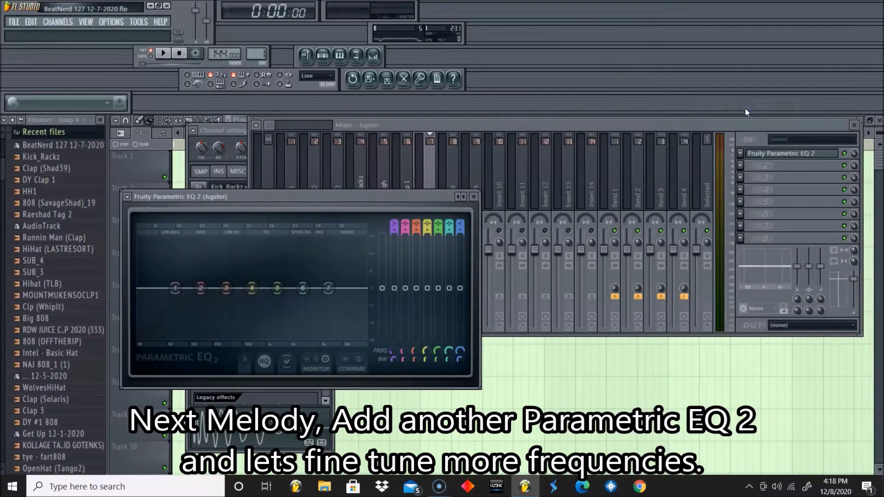
{"action": "key", "text": "space"}
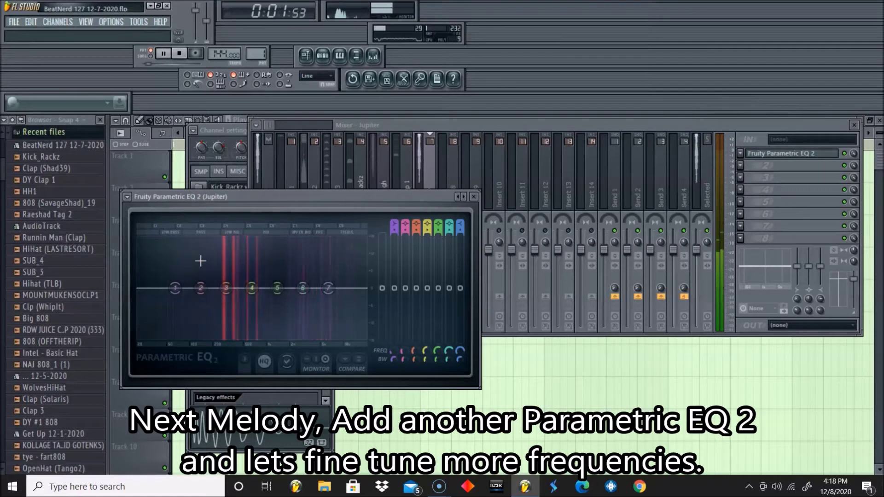
Step: Cut the low end of the Jupiter melody by lowering EQ band 1 fully and moving it up in frequency between bands 2 and 3
{"action": "left_click", "coordinate": [174, 290]}
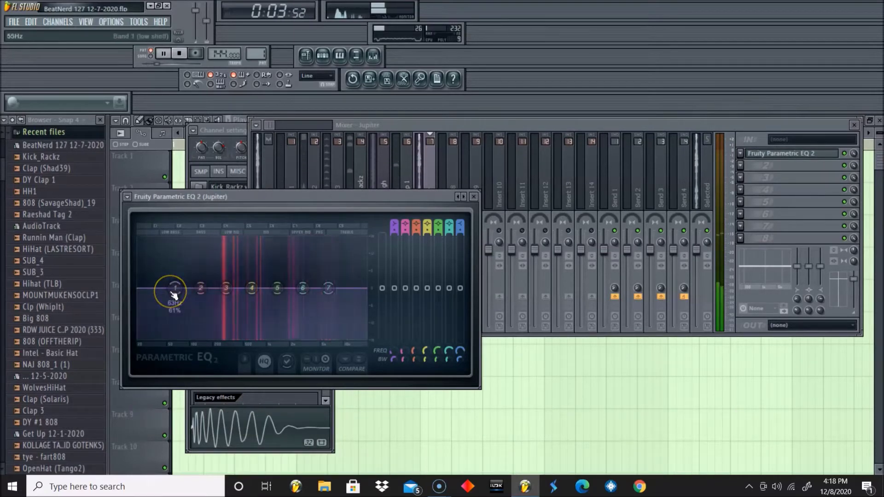
{"action": "key", "text": "space"}
{"action": "left_click_drag", "start_coordinate": [174, 290], "coordinate": [207, 339]}
{"action": "key", "text": "space"}
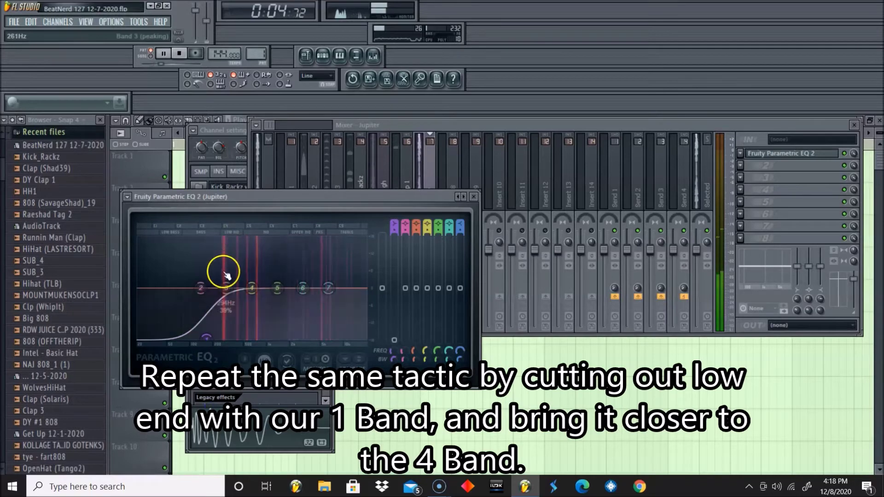
{"action": "key", "text": "space"}
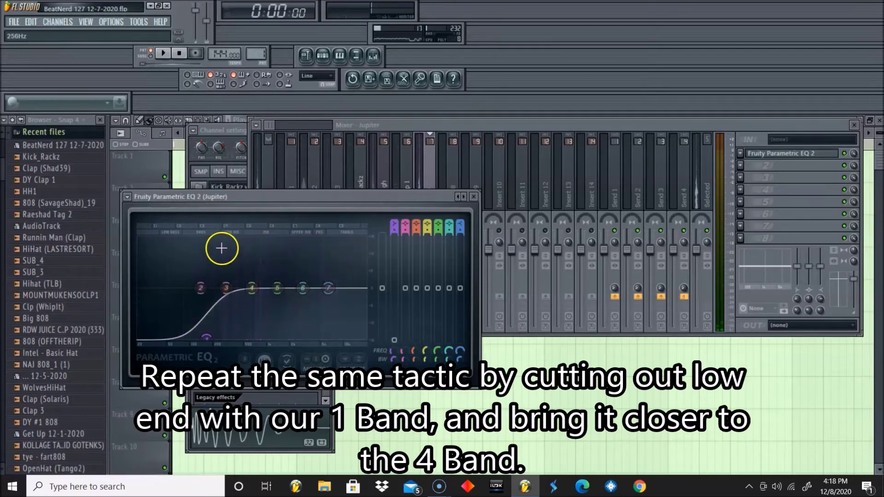
{"action": "key", "text": "space"}
{"action": "left_click_drag", "start_coordinate": [206, 340], "coordinate": [218, 344]}
{"action": "key", "text": "space"}
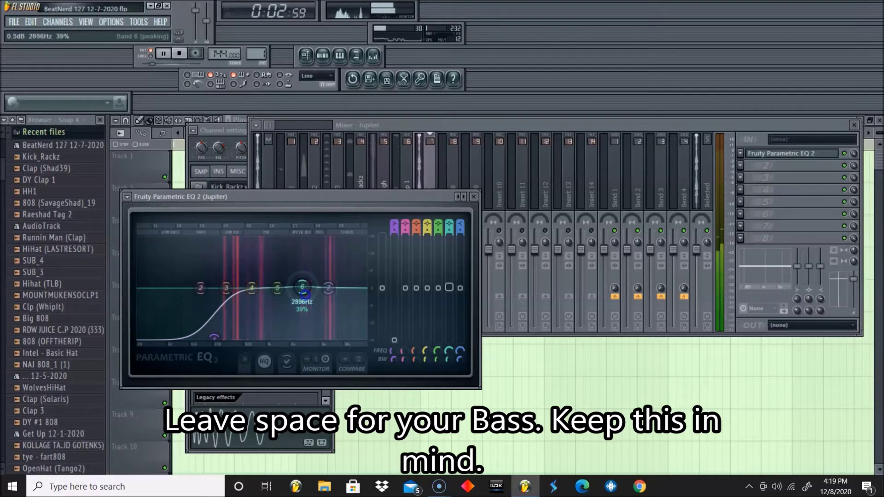
Step: Boost bands 4 and 6 slightly and dip band 5 slightly in the Jupiter EQ during playback, then close its window and stop playback
{"action": "mouse_move", "coordinate": [302, 288]}
{"action": "left_mouse_down"}
{"action": "mouse_move", "coordinate": [299, 276]}
{"action": "mouse_move", "coordinate": [302, 286]}
{"action": "left_mouse_up"}
{"action": "key", "text": "space"}
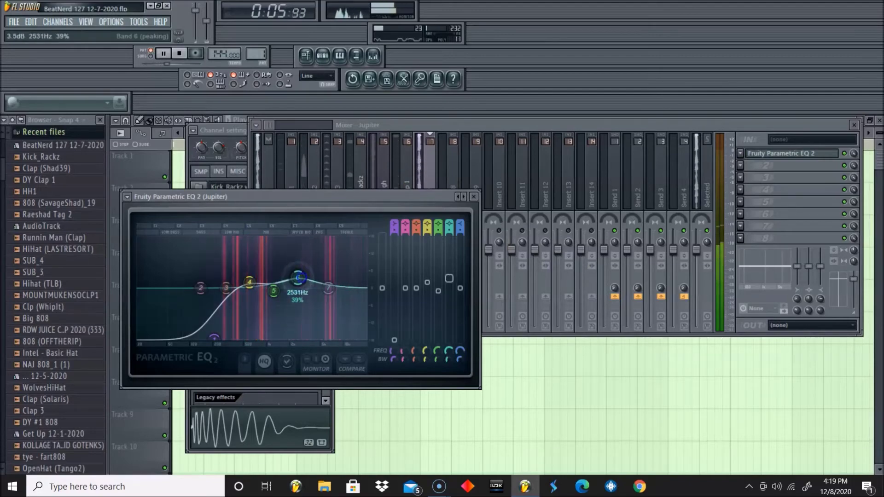
{"action": "left_click_drag", "start_coordinate": [315, 236], "coordinate": [294, 274]}
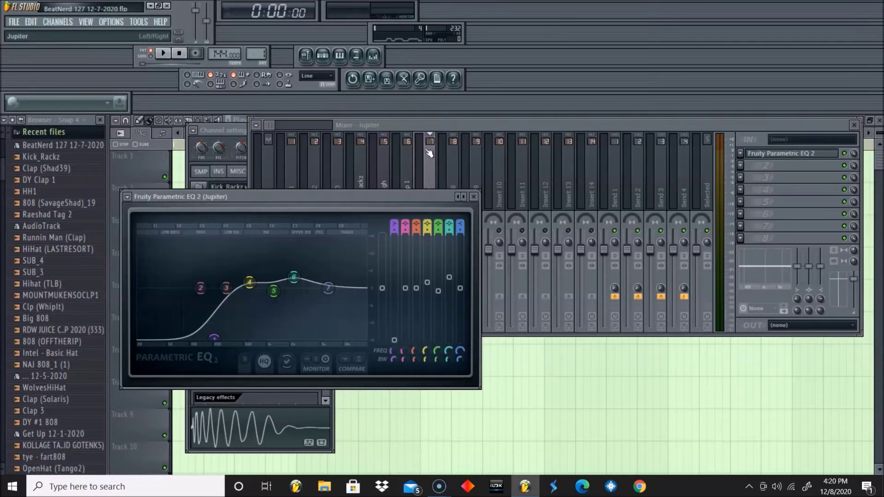
{"action": "key", "text": "space"}
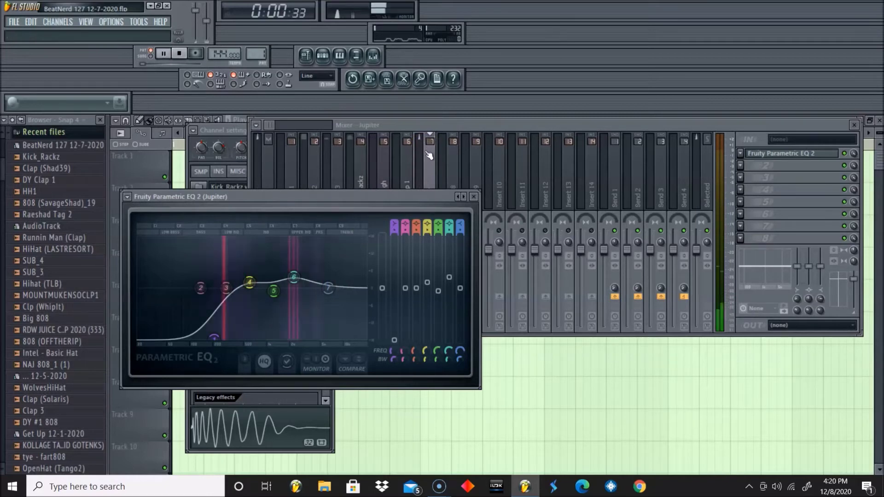
{"action": "left_click", "coordinate": [475, 198]}
{"action": "key", "text": "space"}
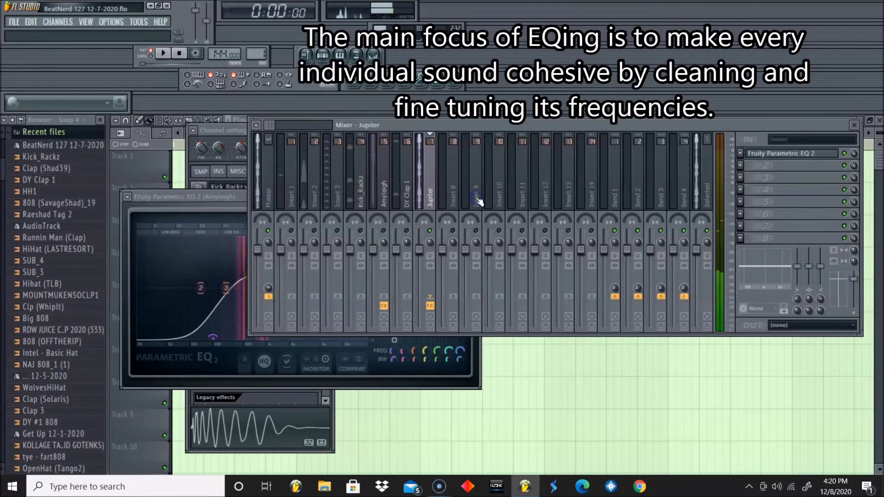
Step: Add Fruity Parametric EQ 2 to the first effect slot of the DY Clap 1 mixer track while the pattern plays
{"action": "left_click", "coordinate": [407, 197]}
{"action": "left_click", "coordinate": [364, 197]}
{"action": "left_click", "coordinate": [408, 198]}
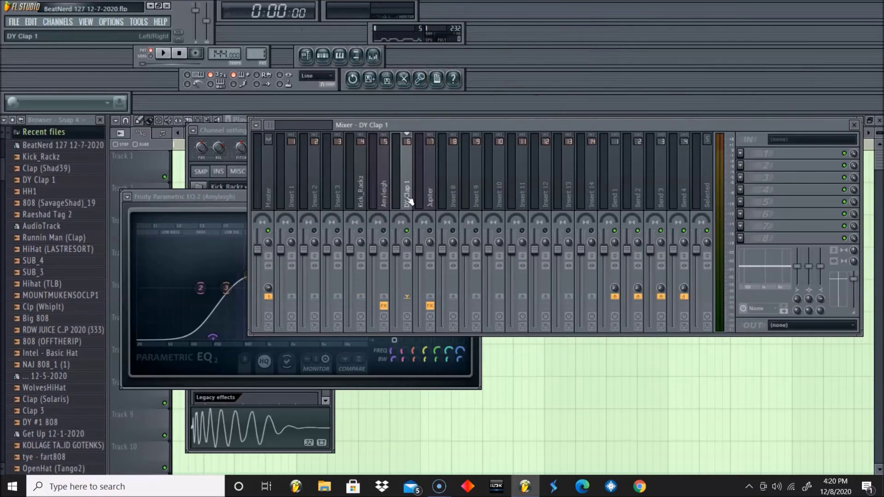
{"action": "key", "text": "space"}
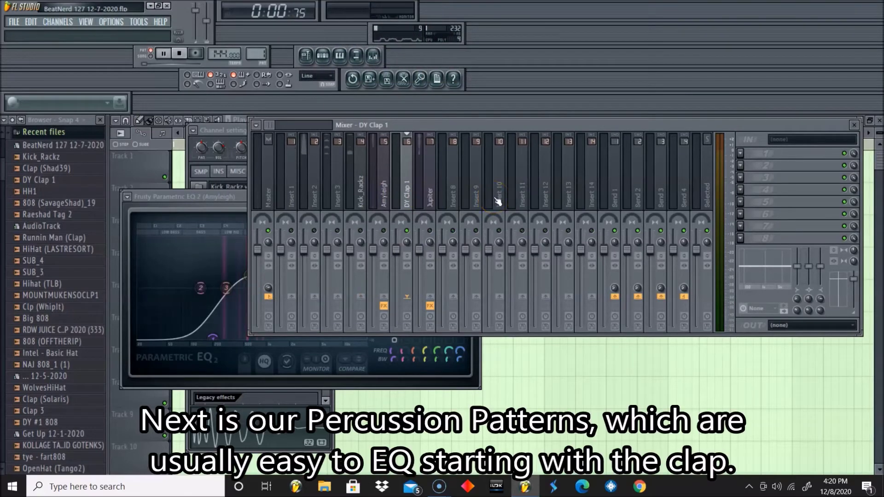
{"action": "left_click", "coordinate": [739, 154]}
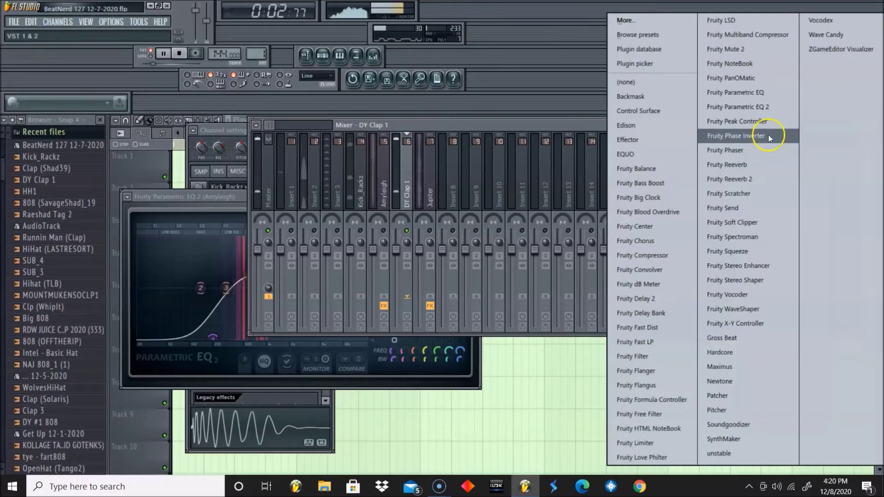
{"action": "left_click", "coordinate": [757, 107]}
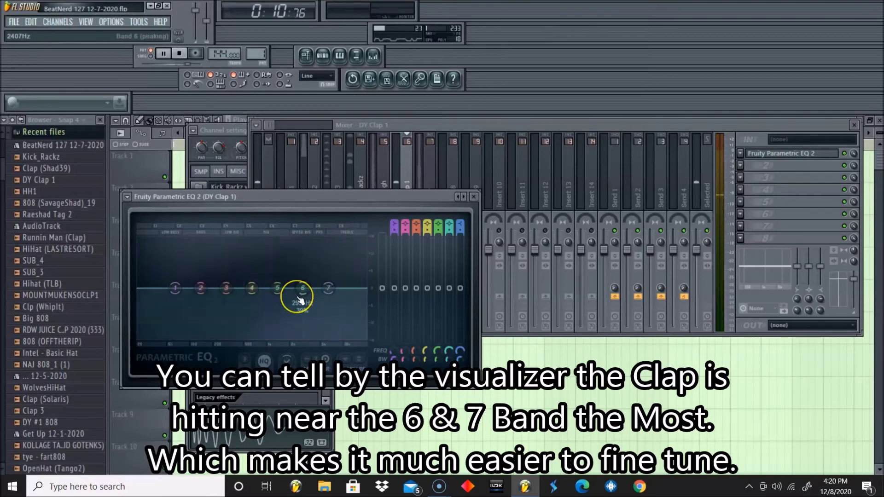
Step: Equalize the clap by raising band 6 slightly and lowering band 1 fully at about the frequency of band 2, and stop playback
{"action": "key", "text": "space"}
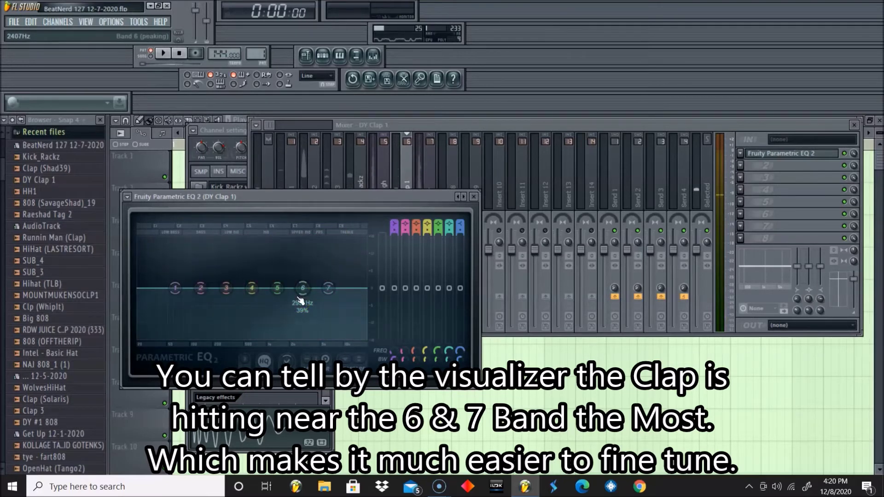
{"action": "left_click_drag", "start_coordinate": [295, 296], "coordinate": [300, 280]}
{"action": "key", "text": "space"}
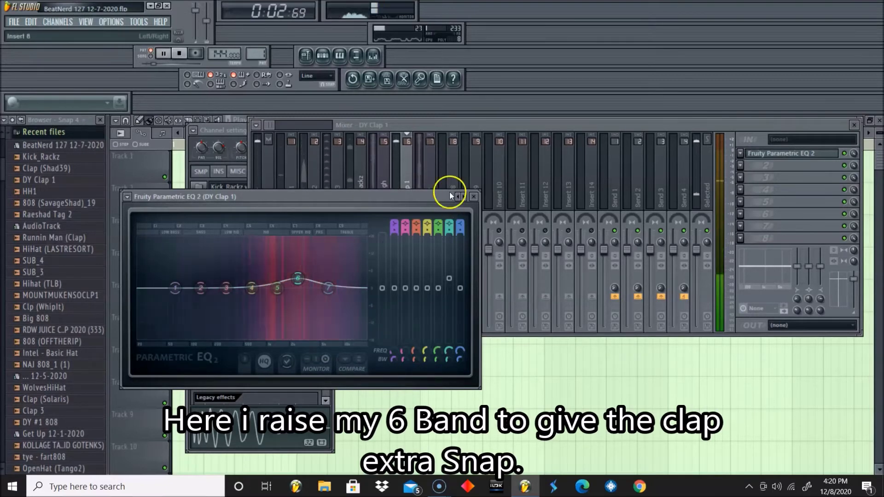
{"action": "left_click_drag", "start_coordinate": [175, 287], "coordinate": [201, 337]}
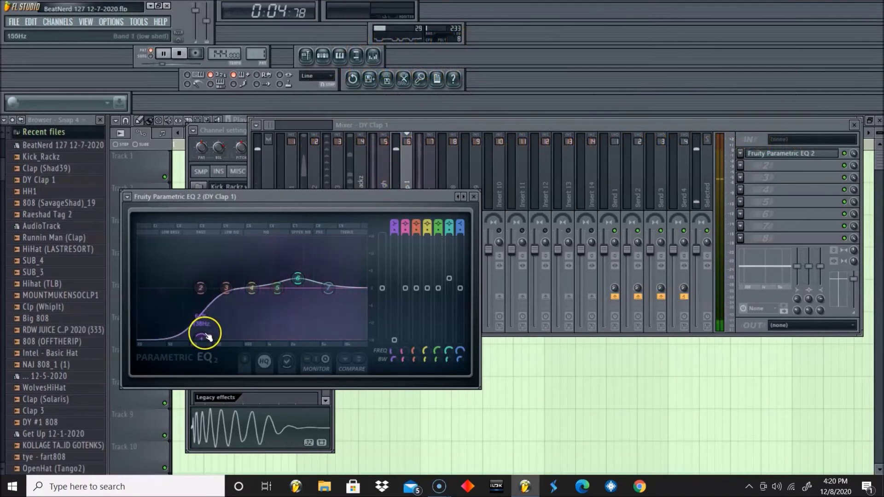
{"action": "left_click", "coordinate": [403, 129]}
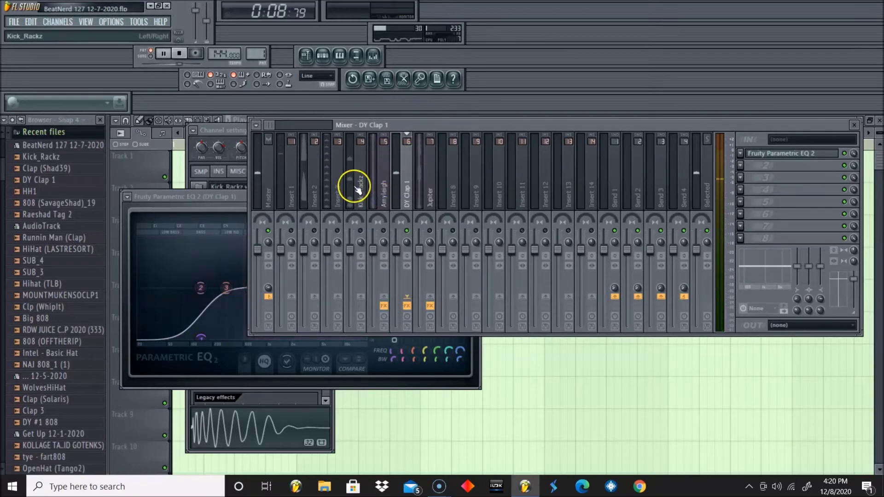
{"action": "key", "text": "space"}
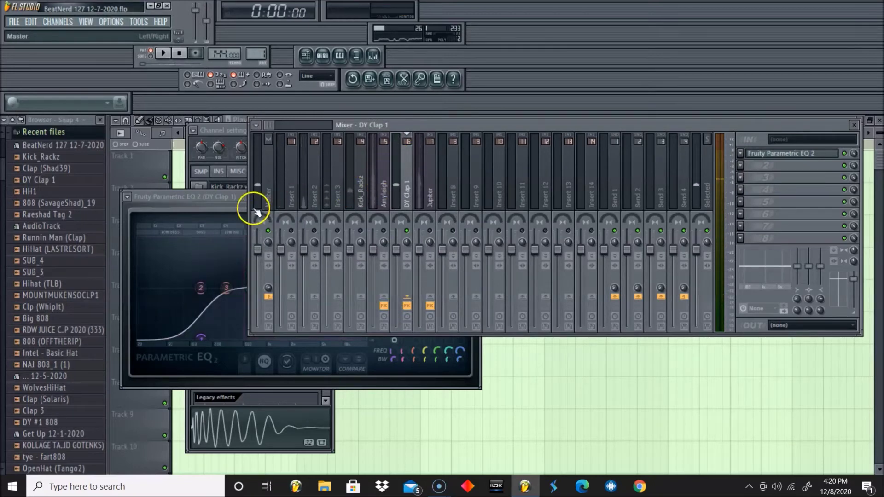
{"action": "left_click", "coordinate": [238, 198]}
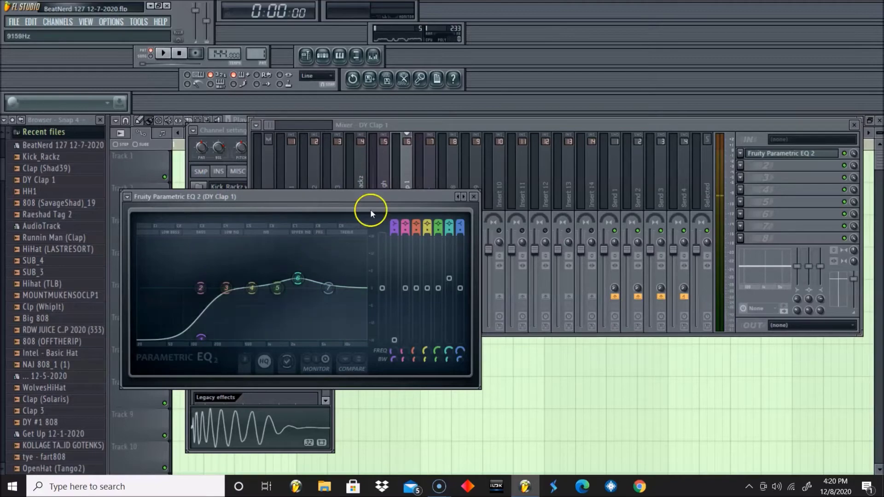
Step: Add Fruity Parametric EQ 2 to the first effect slot of the Kick_Rackz mixer track during playback
{"action": "left_click", "coordinate": [347, 178]}
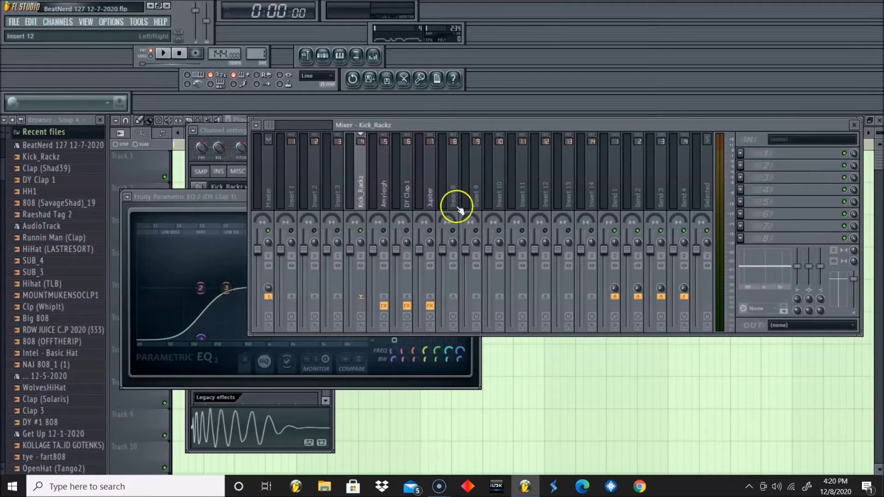
{"action": "key", "text": "space"}
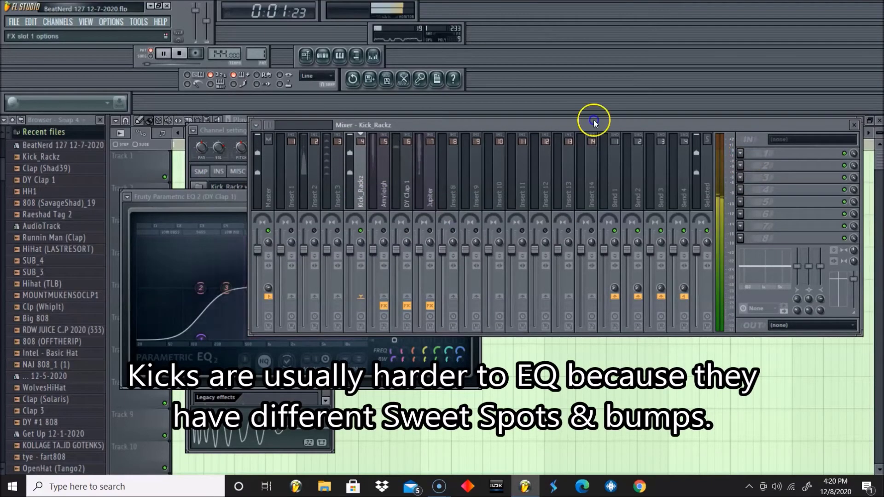
{"action": "left_click", "coordinate": [740, 153]}
{"action": "left_click", "coordinate": [761, 112]}
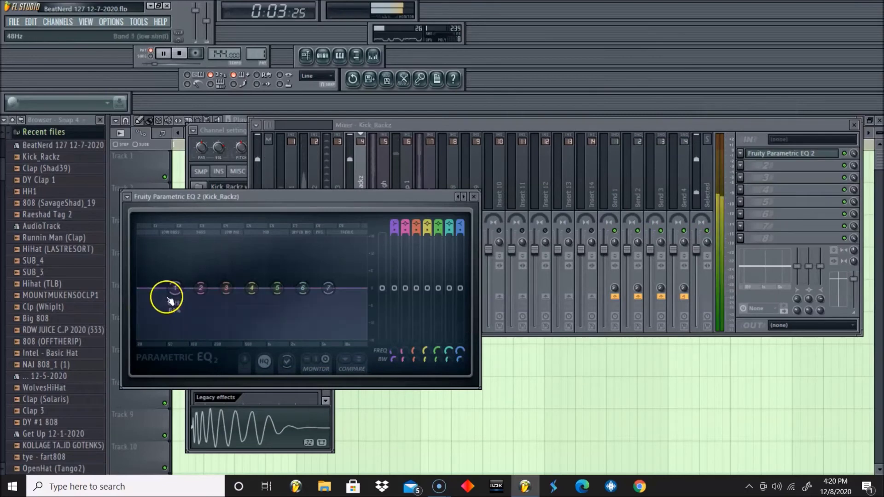
Step: Lower the kick EQ's band 1 fully at the lowest frequency, sweep band 2 for the bump and set it to about 4.7 dB at 81 Hz
{"action": "left_click_drag", "start_coordinate": [175, 296], "coordinate": [134, 339]}
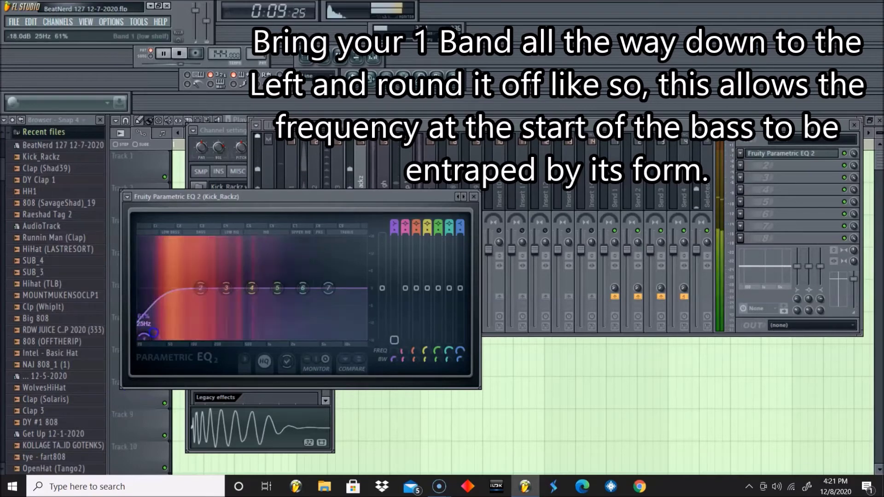
{"action": "left_click_drag", "start_coordinate": [138, 338], "coordinate": [138, 339]}
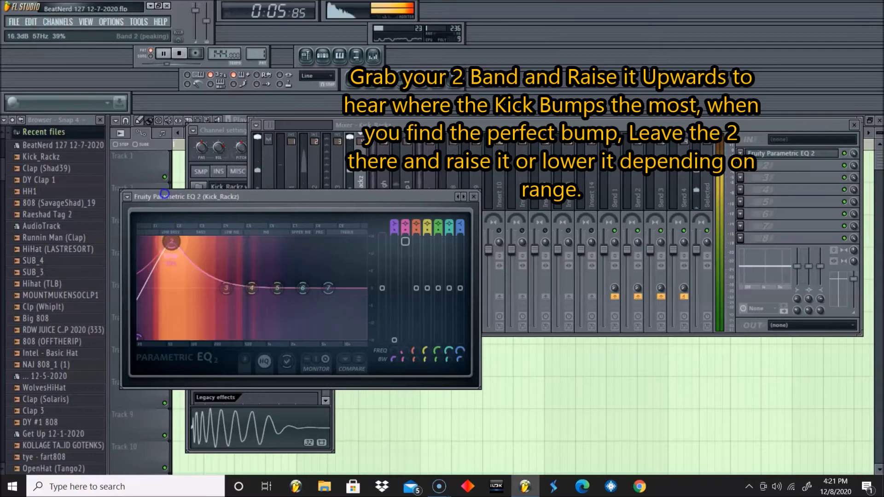
{"action": "mouse_move", "coordinate": [192, 199]}
{"action": "left_mouse_down"}
{"action": "mouse_move", "coordinate": [211, 199]}
{"action": "mouse_move", "coordinate": [198, 202]}
{"action": "left_mouse_up"}
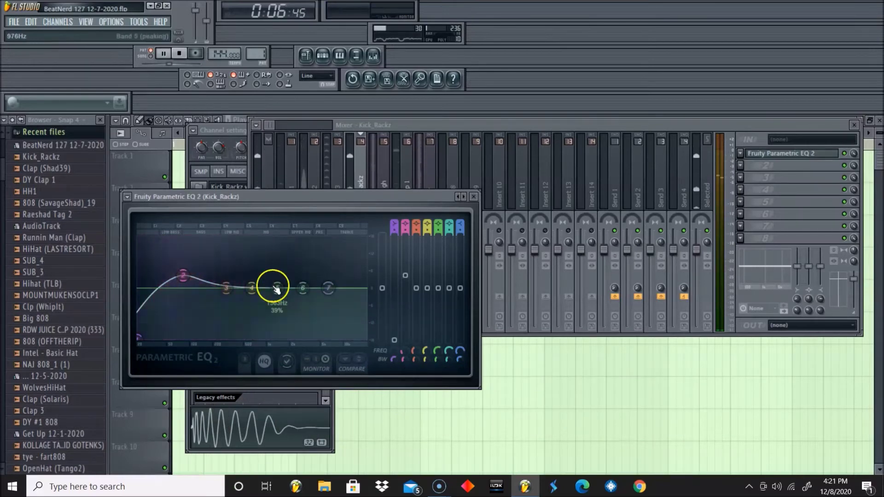
{"action": "left_click_drag", "start_coordinate": [406, 271], "coordinate": [383, 269]}
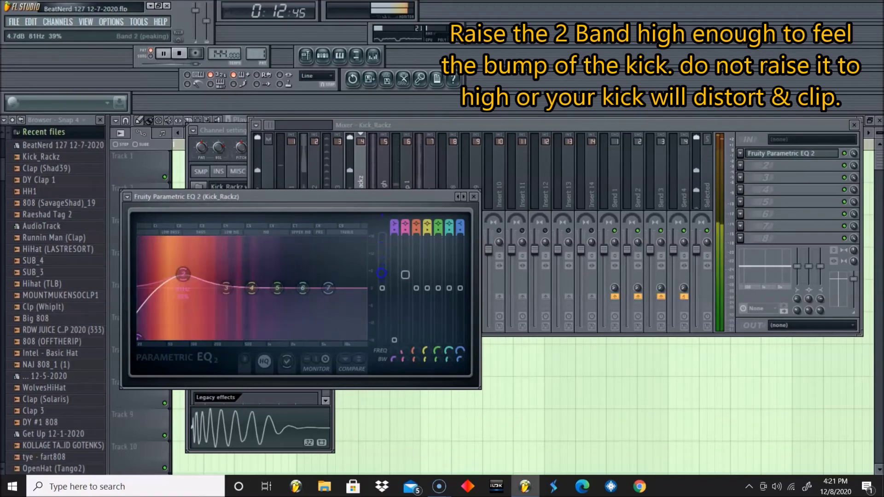
{"action": "left_click", "coordinate": [372, 270]}
Step: Cut the kick's high end by lowering EQ band 7 fully and shifting it down in frequency, then return to the mixer and stop playback
{"action": "left_click_drag", "start_coordinate": [329, 288], "coordinate": [332, 331]}
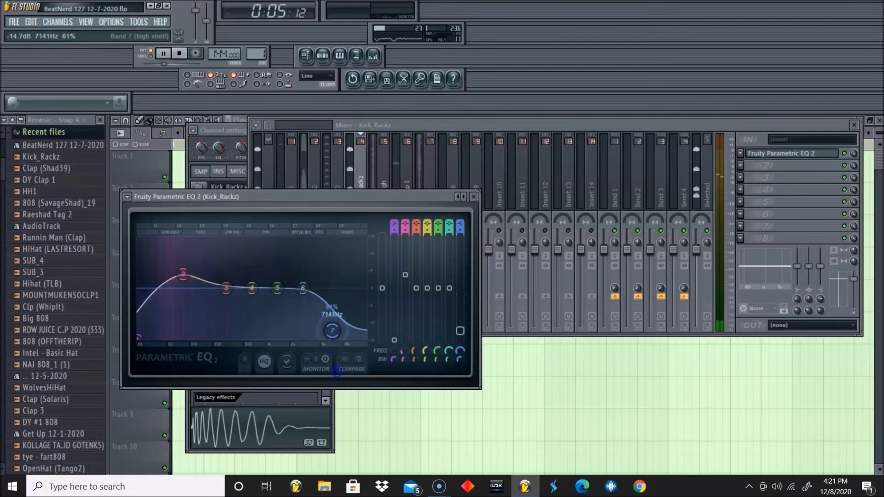
{"action": "left_click_drag", "start_coordinate": [337, 385], "coordinate": [311, 345]}
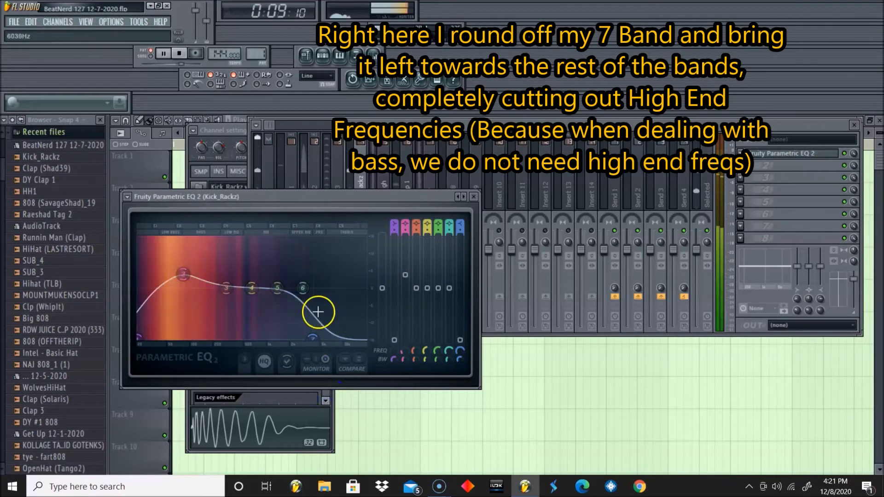
{"action": "left_click", "coordinate": [359, 191]}
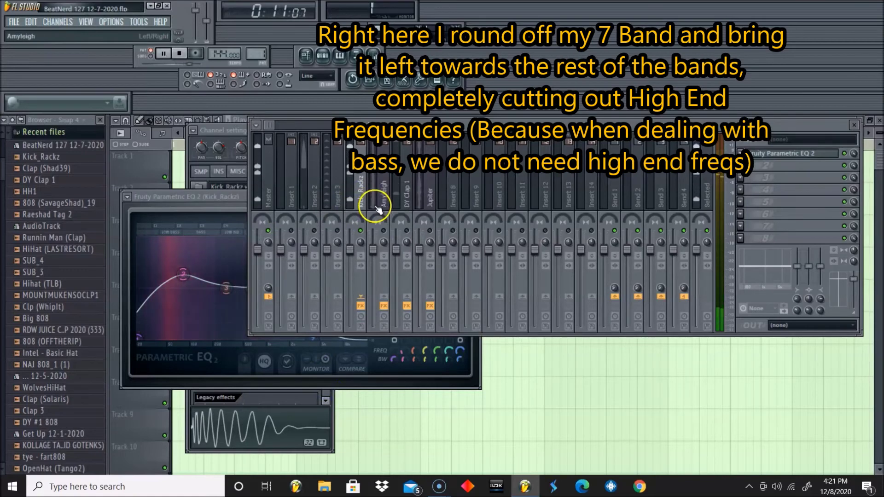
{"action": "key", "text": "space"}
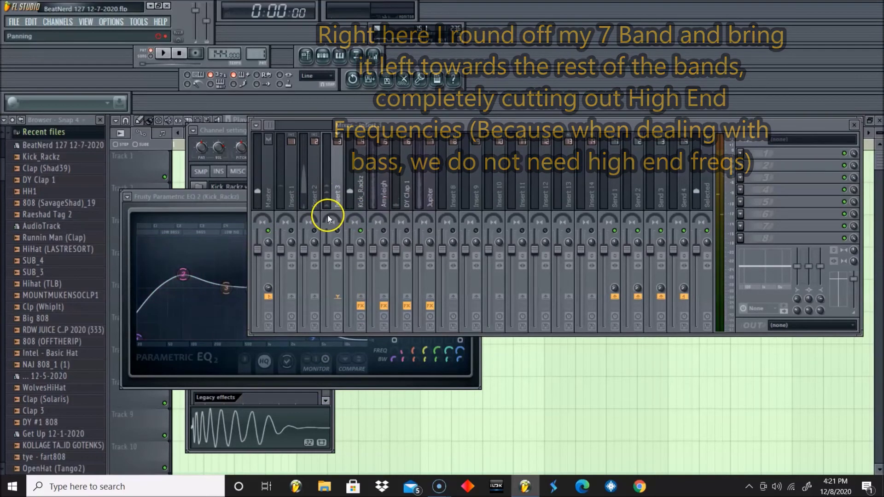
Step: Add Fruity Parametric EQ 2 to the first effect slot of the Insert 3 mixer track
{"action": "left_click", "coordinate": [338, 198]}
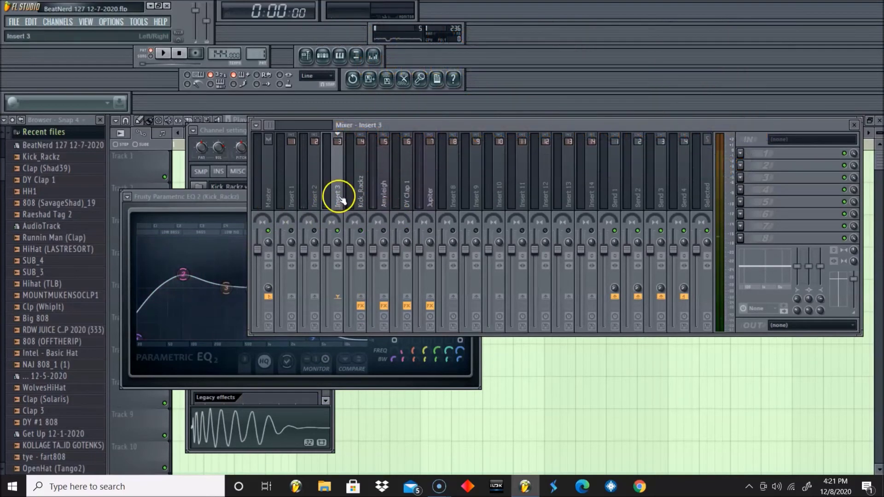
{"action": "left_click", "coordinate": [745, 154]}
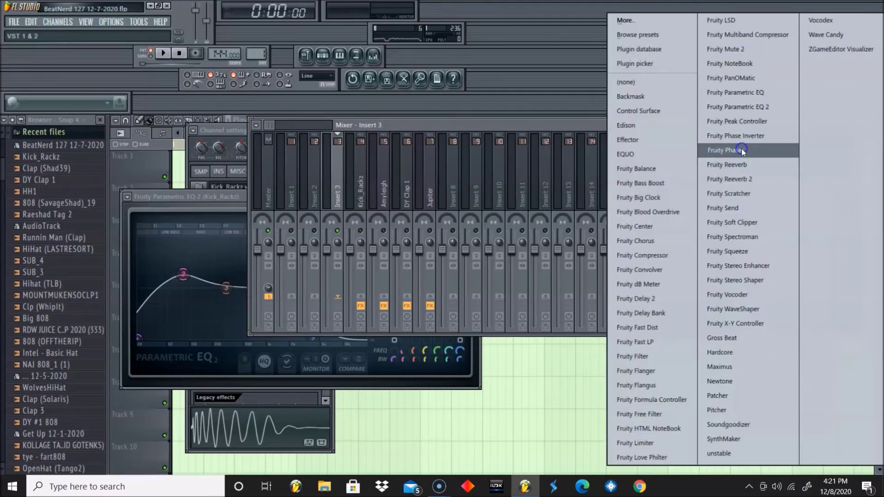
{"action": "left_click", "coordinate": [762, 107]}
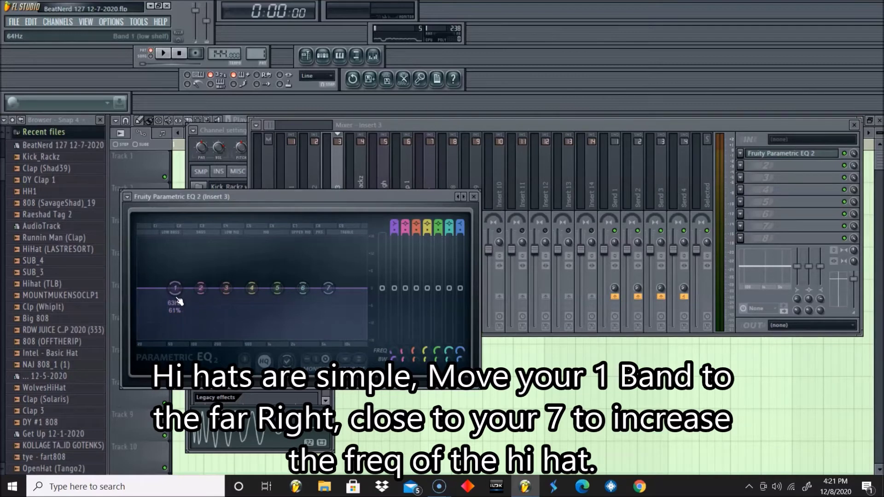
Step: Cut the hi-hat's low end during playback by lowering EQ band 1 fully at about band 3's frequency, then return to the mixer and stop playback
{"action": "key", "text": "space"}
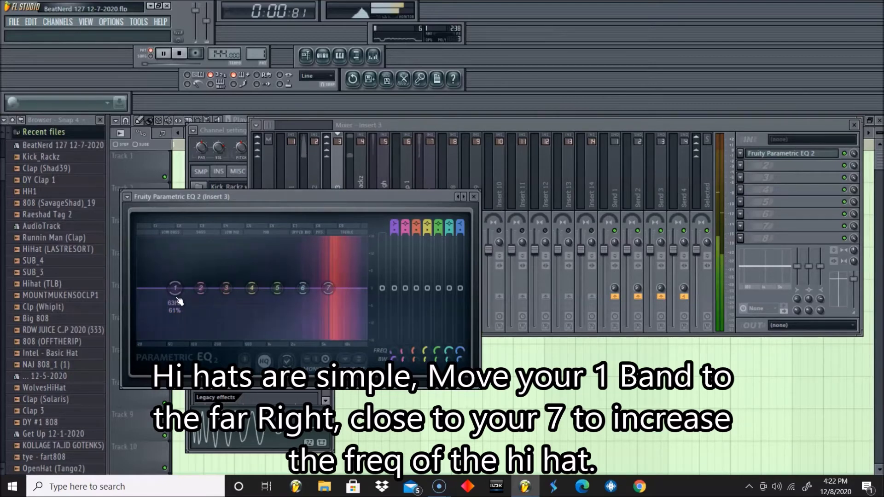
{"action": "left_click_drag", "start_coordinate": [175, 289], "coordinate": [231, 344]}
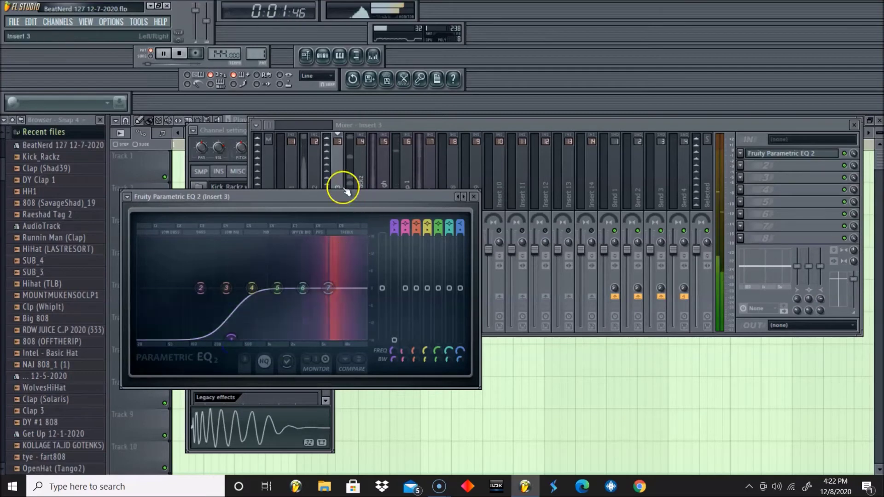
{"action": "left_click", "coordinate": [339, 168]}
{"action": "left_click", "coordinate": [330, 219]}
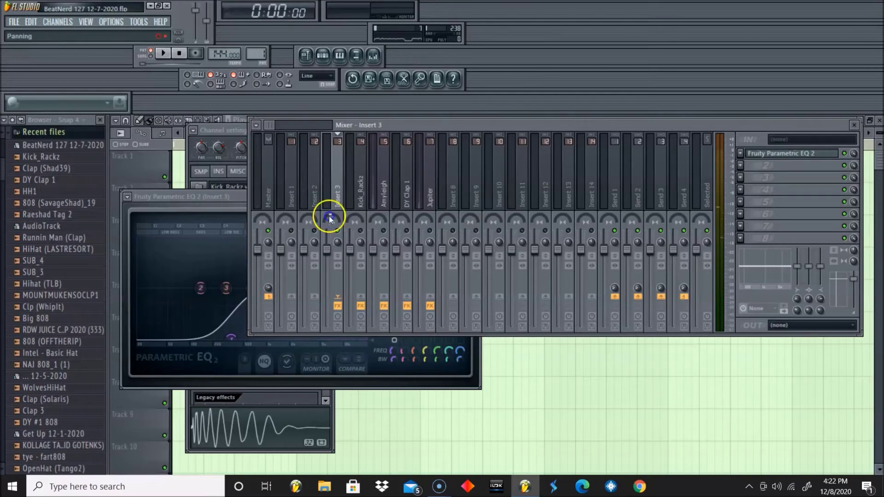
Step: Play the beat to locate the 808's mixer track, stop playback, and rename Insert 2 to 808
{"action": "left_click", "coordinate": [292, 188]}
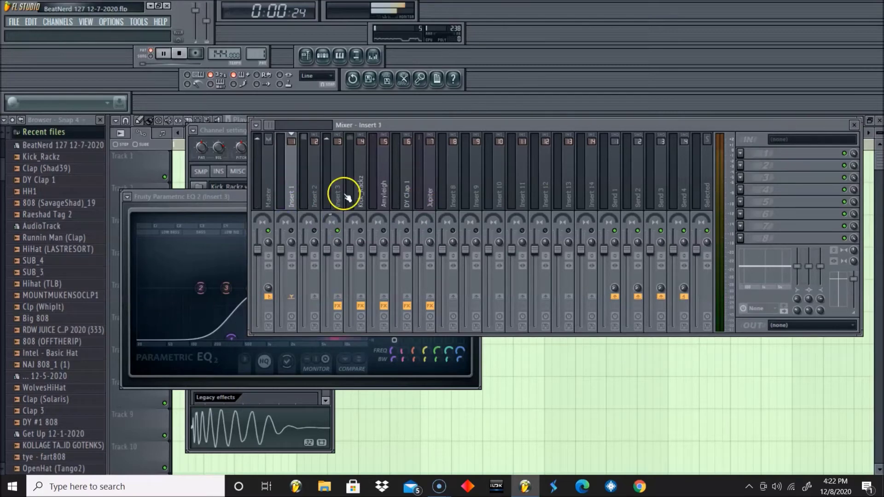
{"action": "left_click", "coordinate": [311, 195]}
{"action": "left_click", "coordinate": [662, 196]}
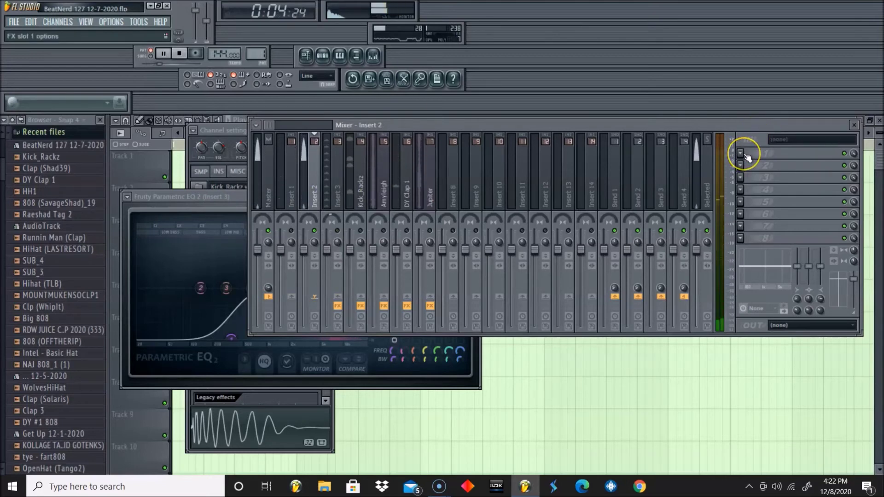
{"action": "key", "text": "space"}
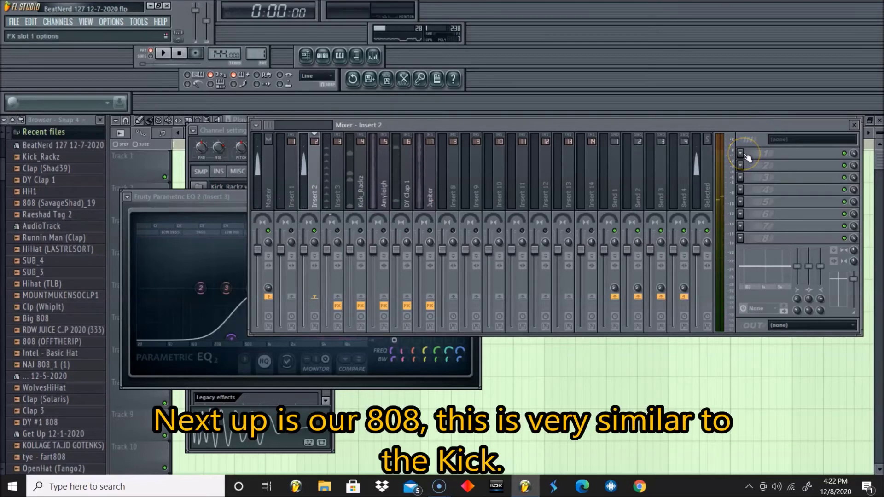
{"action": "right_click", "coordinate": [325, 188]}
{"action": "left_click", "coordinate": [363, 245]}
{"action": "type", "text": "808"}
{"action": "key", "text": "Return"}
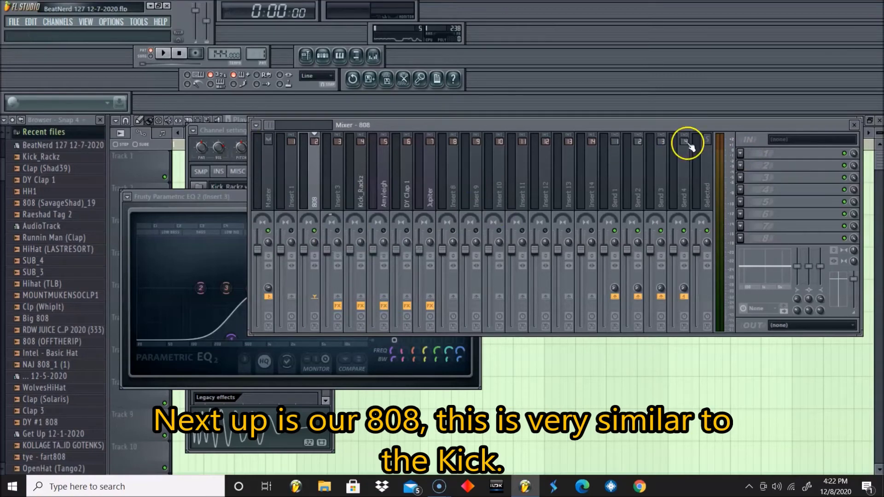
Step: Add Fruity Parametric EQ 2 to the 808 track's first effect slot and start playback
{"action": "left_click", "coordinate": [743, 153]}
{"action": "left_click", "coordinate": [761, 105]}
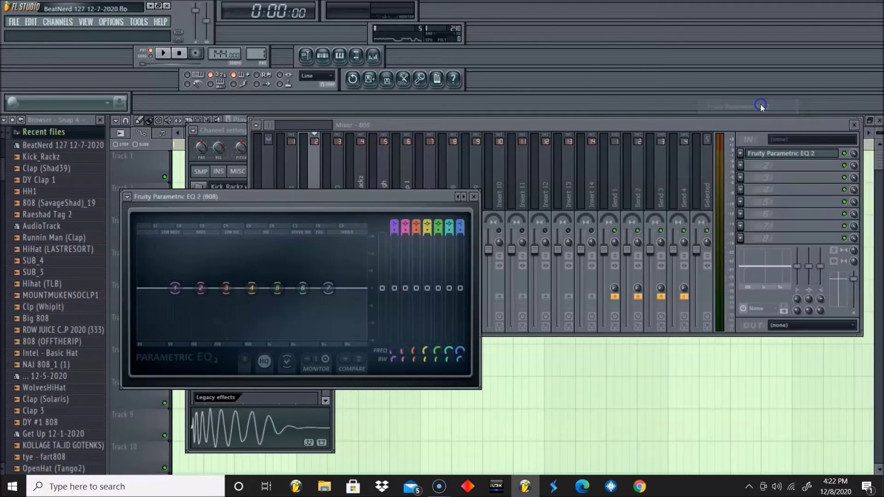
{"action": "key", "text": "space"}
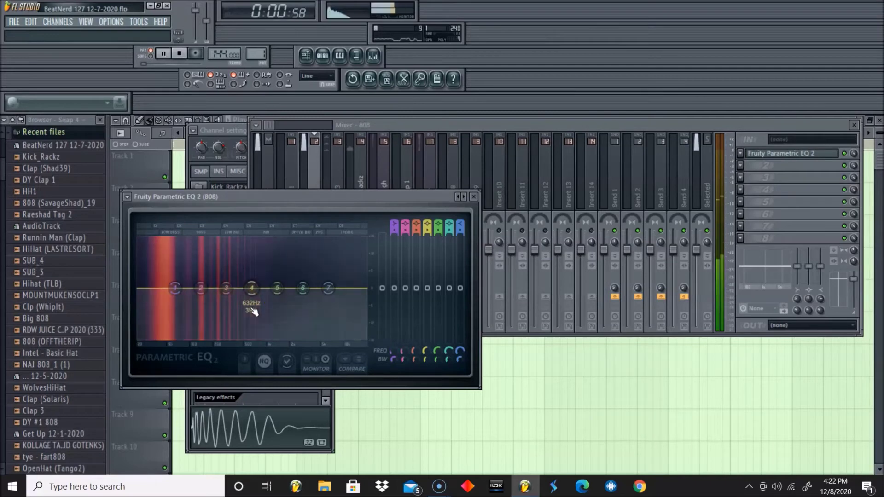
Step: Roll off the 808 with EQ band 7 fully down near 17.7 kHz and band 1 almost fully down at the lowest frequencies, and raise band 2 slightly
{"action": "left_click_drag", "start_coordinate": [328, 288], "coordinate": [366, 343]}
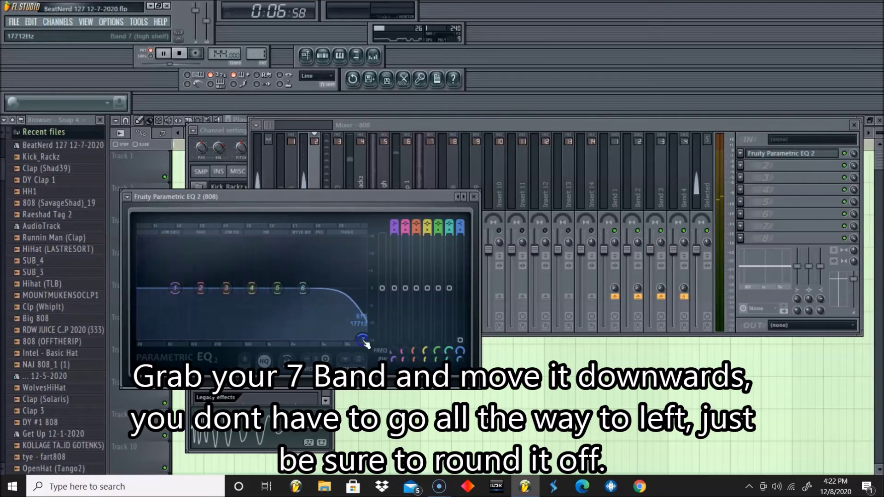
{"action": "left_click_drag", "start_coordinate": [360, 343], "coordinate": [363, 337]}
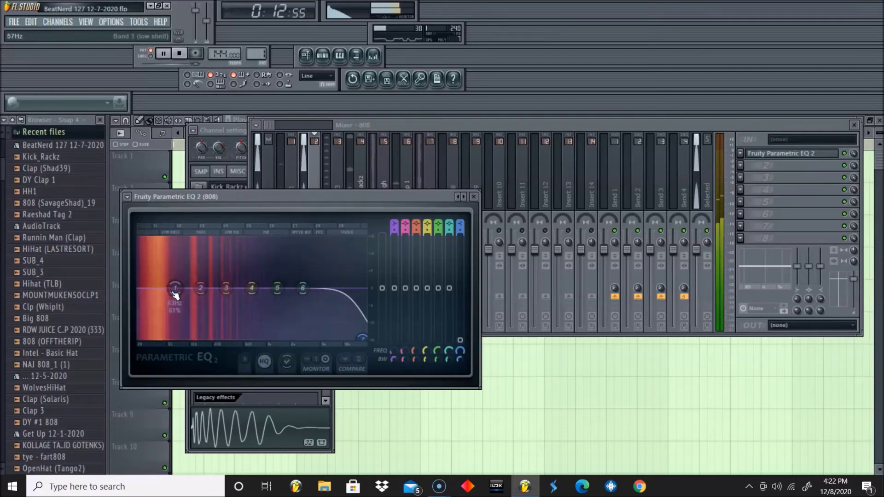
{"action": "left_click_drag", "start_coordinate": [175, 290], "coordinate": [143, 325]}
{"action": "left_click_drag", "start_coordinate": [201, 288], "coordinate": [175, 261]}
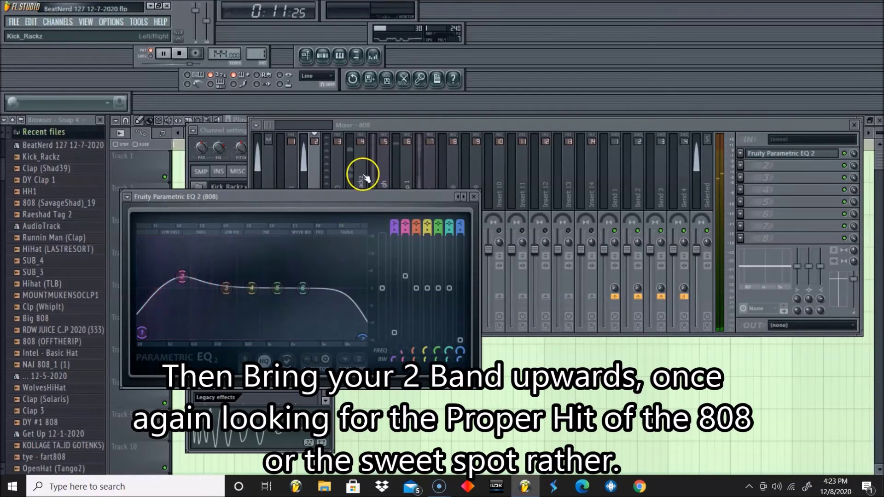
Step: Open the Kick_Rackz EQ alongside the 808 EQ and arrange their windows with the kick above the 808
{"action": "left_click_drag", "start_coordinate": [354, 196], "coordinate": [227, 200]}
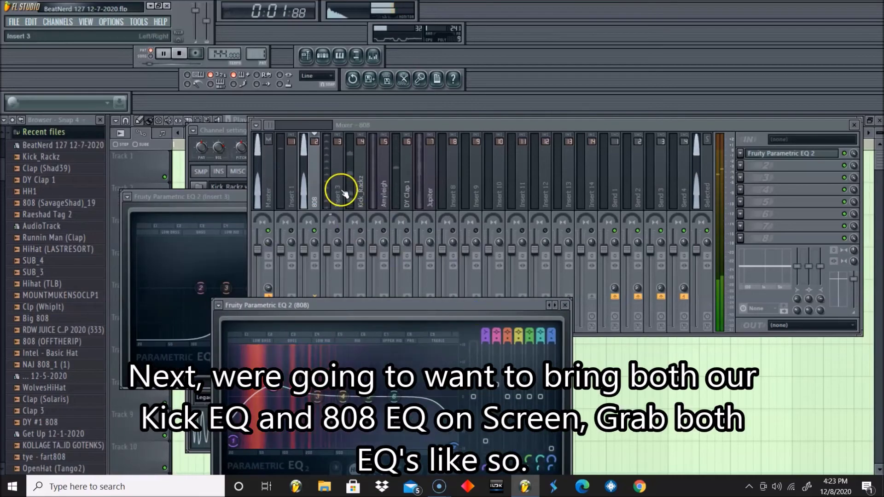
{"action": "left_click", "coordinate": [359, 189]}
{"action": "left_click", "coordinate": [790, 156]}
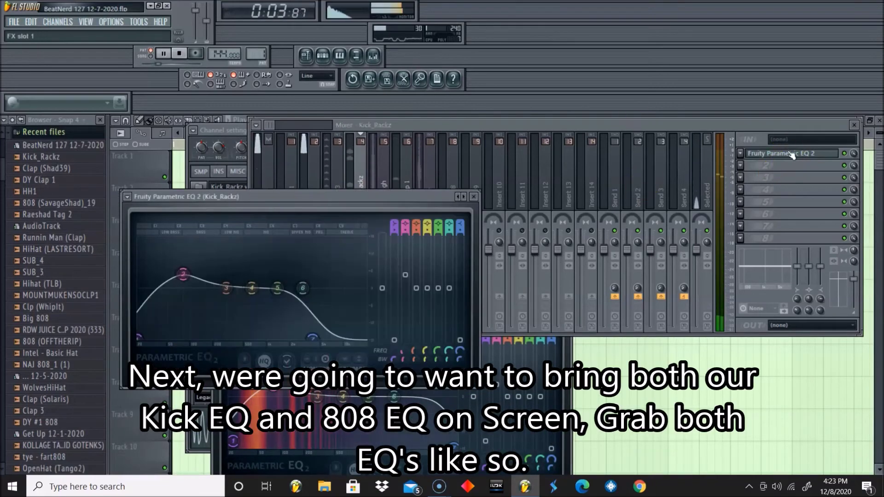
{"action": "left_click_drag", "start_coordinate": [379, 196], "coordinate": [538, 113]}
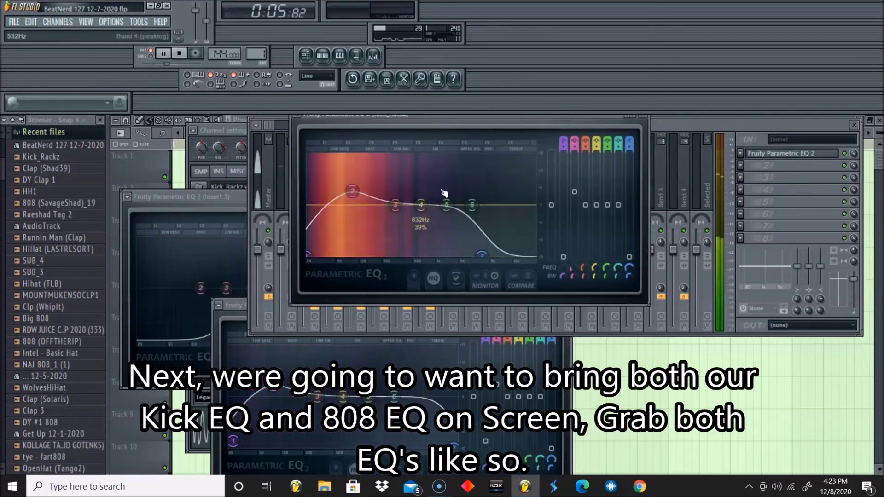
{"action": "left_click_drag", "start_coordinate": [231, 302], "coordinate": [294, 300]}
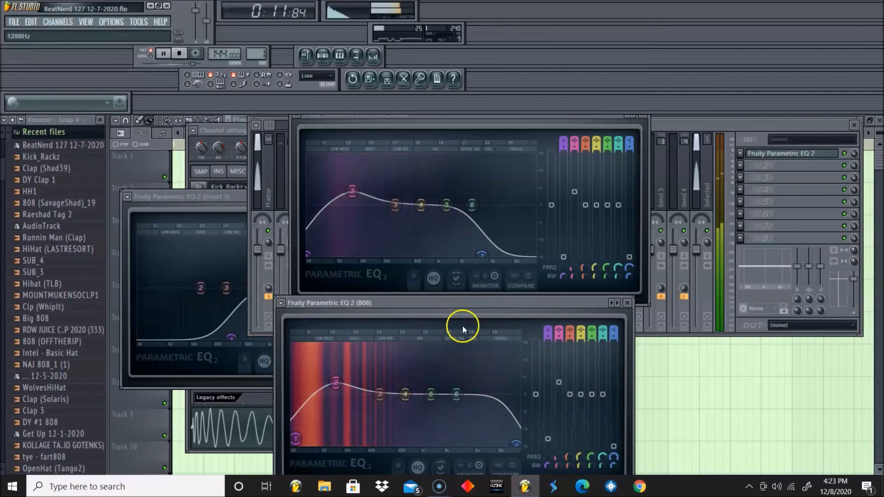
Step: Restart playback, return to the mixer, and reopen the Kick_Rackz track's EQ above the 808 EQ
{"action": "key", "text": "space"}
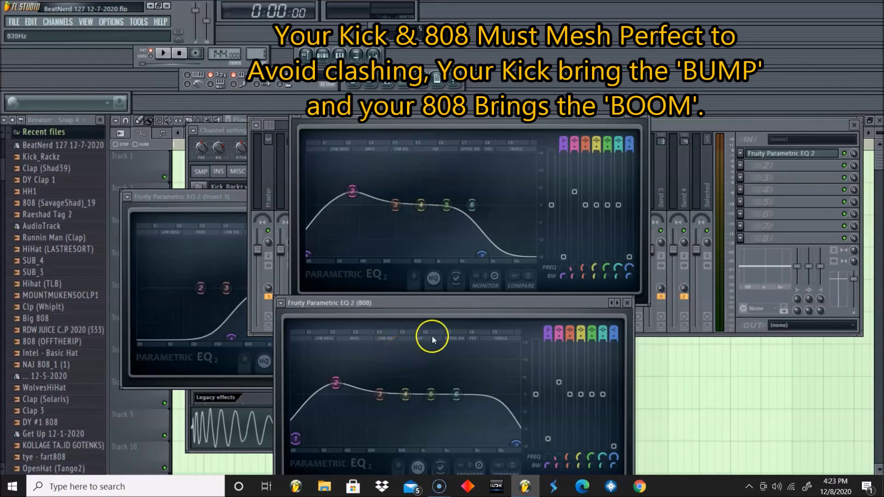
{"action": "key", "text": "space"}
{"action": "left_click", "coordinate": [691, 131]}
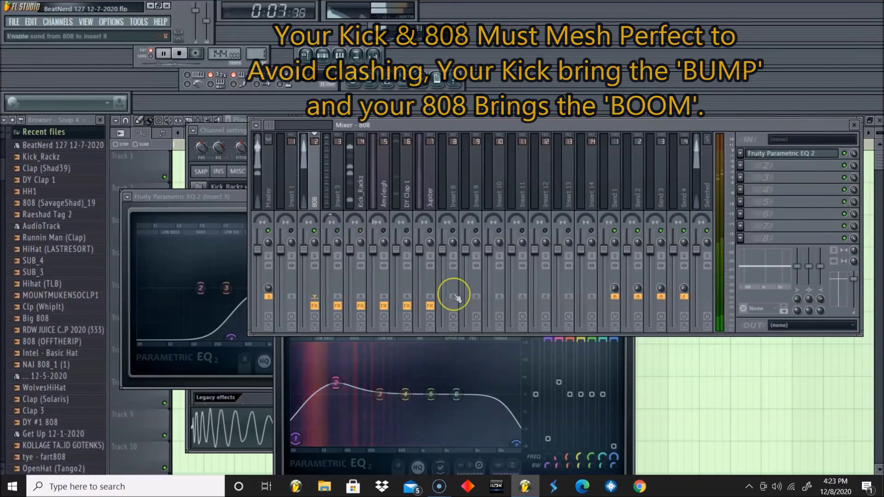
{"action": "left_click", "coordinate": [366, 175]}
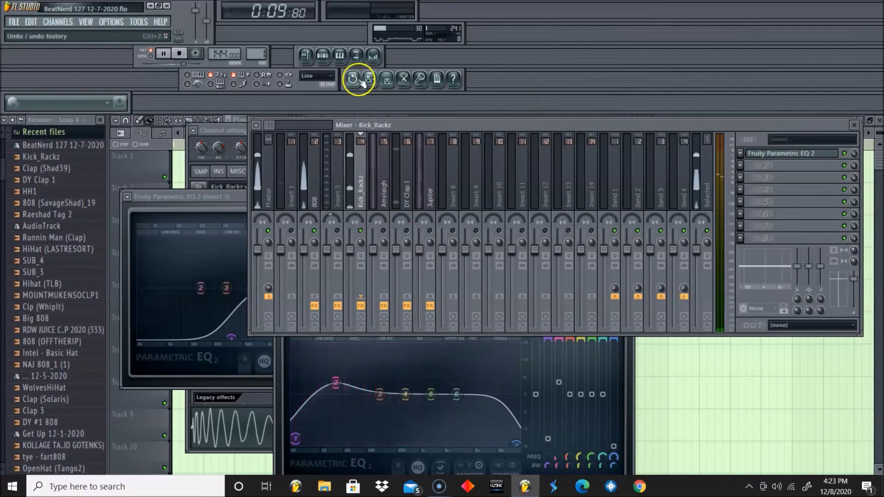
{"action": "left_click", "coordinate": [323, 56]}
{"action": "left_click", "coordinate": [323, 56]}
{"action": "left_click", "coordinate": [759, 154]}
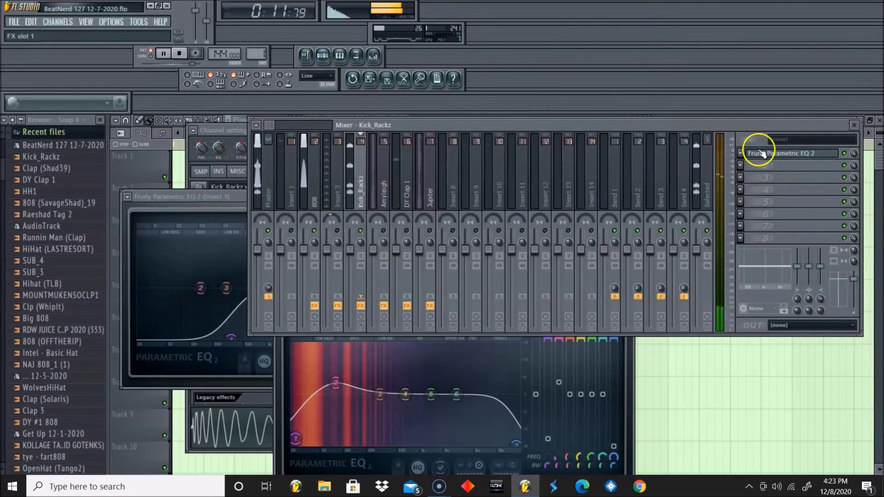
Step: Raise the kick EQ's band 2 to 6.4 dB at 81 Hz and move the 808 EQ window up so it is fully in view
{"action": "mouse_move", "coordinate": [574, 191]}
{"action": "left_mouse_down"}
{"action": "mouse_move", "coordinate": [576, 179]}
{"action": "mouse_move", "coordinate": [574, 186]}
{"action": "left_mouse_up"}
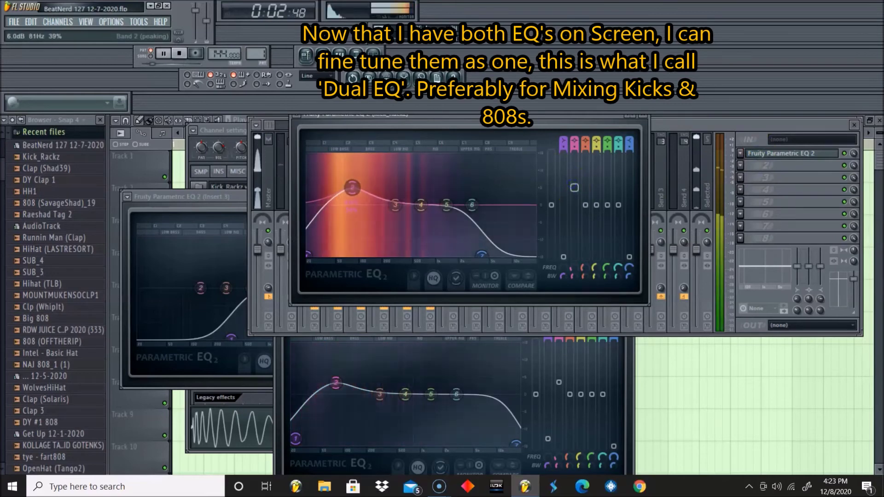
{"action": "left_click_drag", "start_coordinate": [574, 188], "coordinate": [574, 186]}
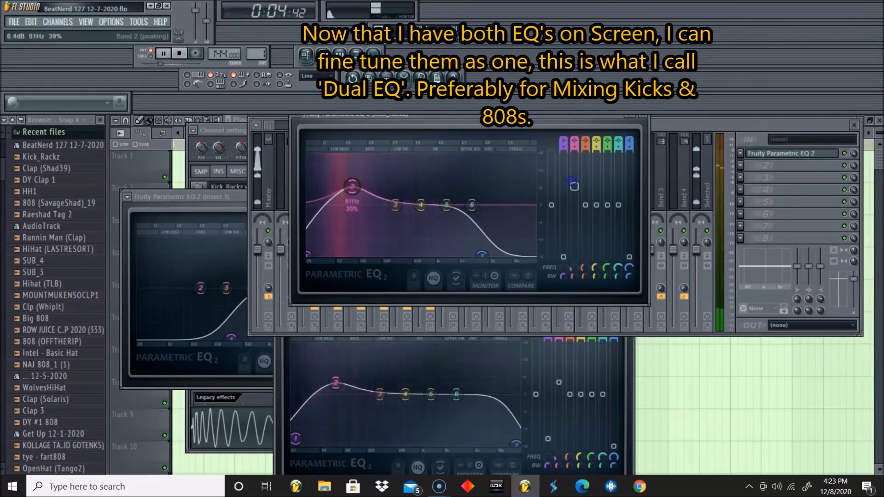
{"action": "left_click", "coordinate": [281, 346]}
{"action": "left_click_drag", "start_coordinate": [363, 308], "coordinate": [362, 288]}
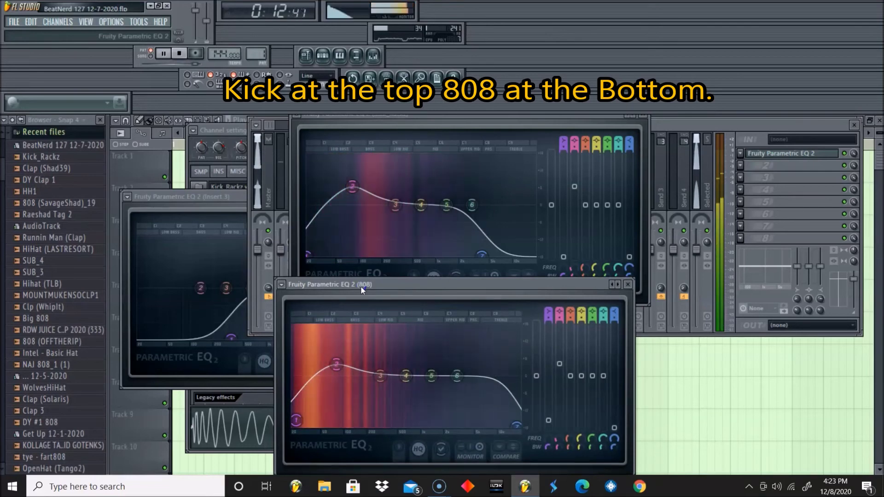
Step: Add Fruity Parametric EQ 2 to Insert 1 for the second clap, lowering band 1 fully at band 2's frequency and raising band 5 to about 0.8 dB
{"action": "left_click", "coordinate": [700, 122]}
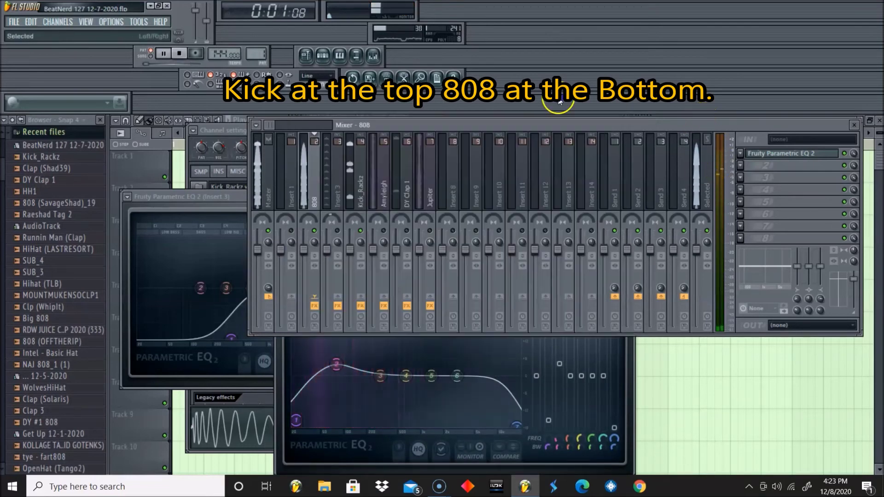
{"action": "left_click", "coordinate": [291, 191]}
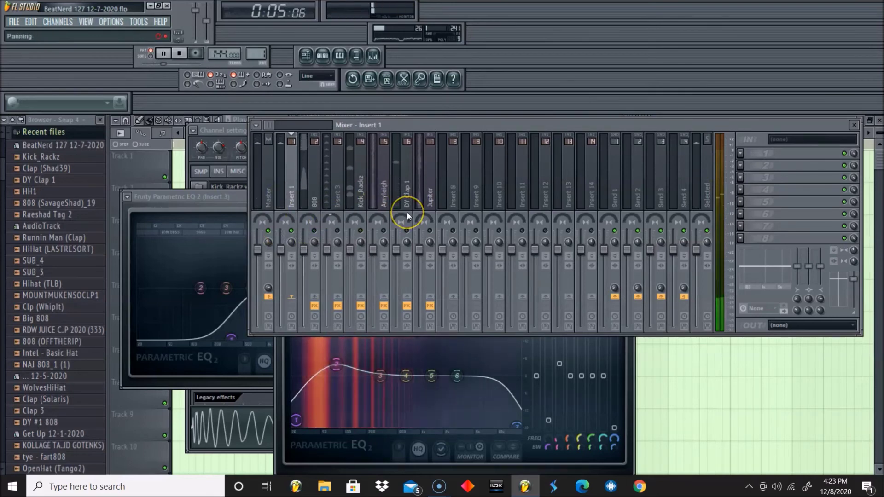
{"action": "left_click", "coordinate": [742, 154]}
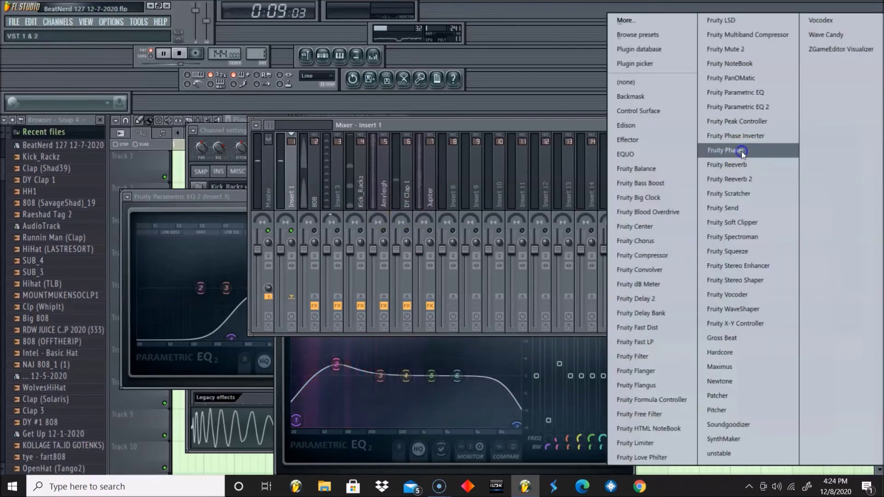
{"action": "left_click", "coordinate": [748, 105]}
{"action": "key", "text": "space"}
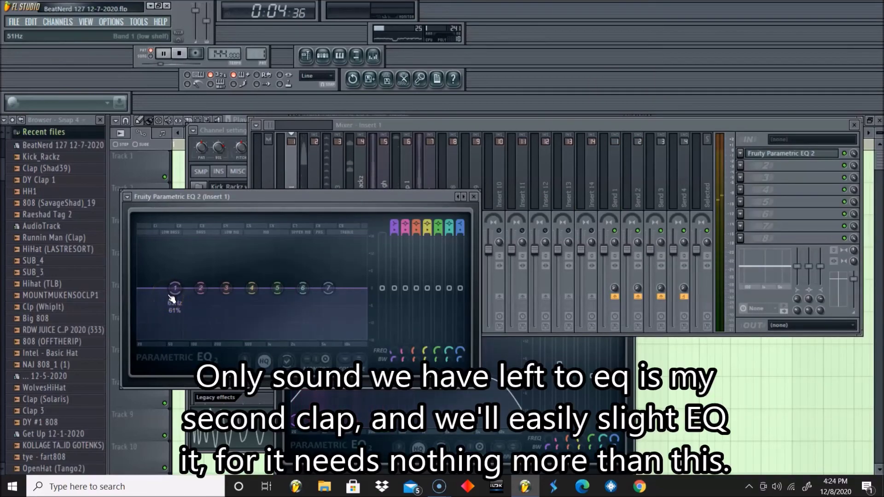
{"action": "left_click_drag", "start_coordinate": [175, 288], "coordinate": [197, 336]}
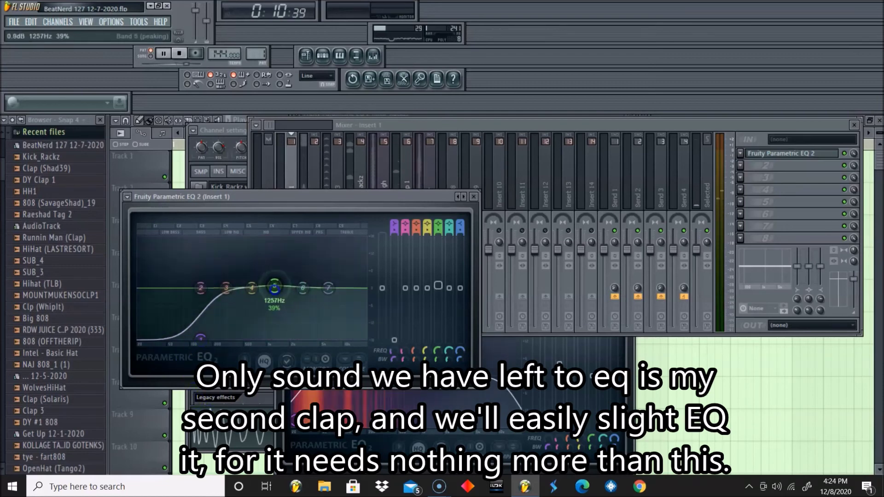
Step: Return to the mixer, select the Insert 3 track, stop playback, and bring up the Playlist
{"action": "left_click", "coordinate": [307, 177]}
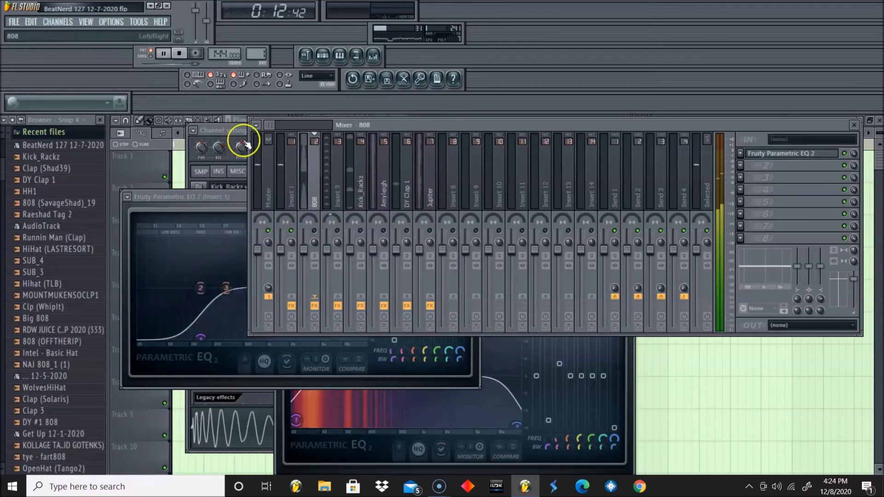
{"action": "left_click", "coordinate": [336, 198]}
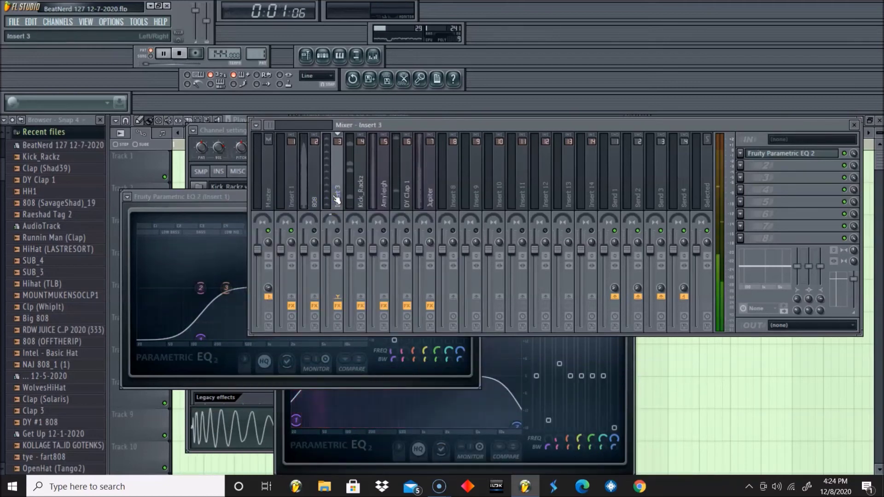
{"action": "key", "text": "space"}
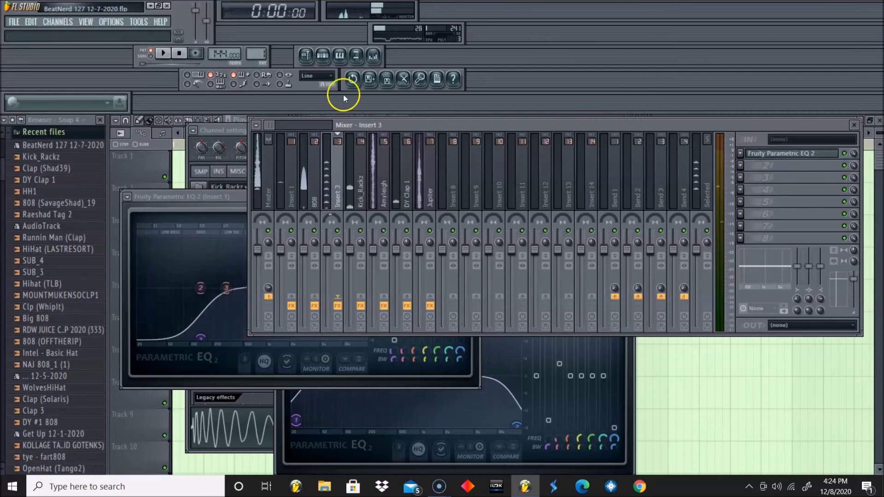
{"action": "left_click", "coordinate": [305, 56]}
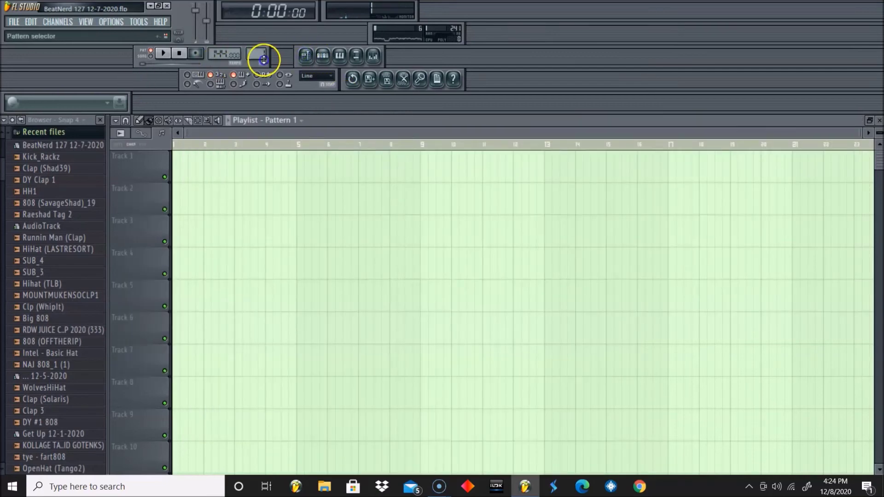
Step: Place Pattern 1 at bar 1 of Track 1 in the Playlist, play it in song mode, and bring up the mixer
{"action": "left_click_drag", "start_coordinate": [229, 187], "coordinate": [195, 164]}
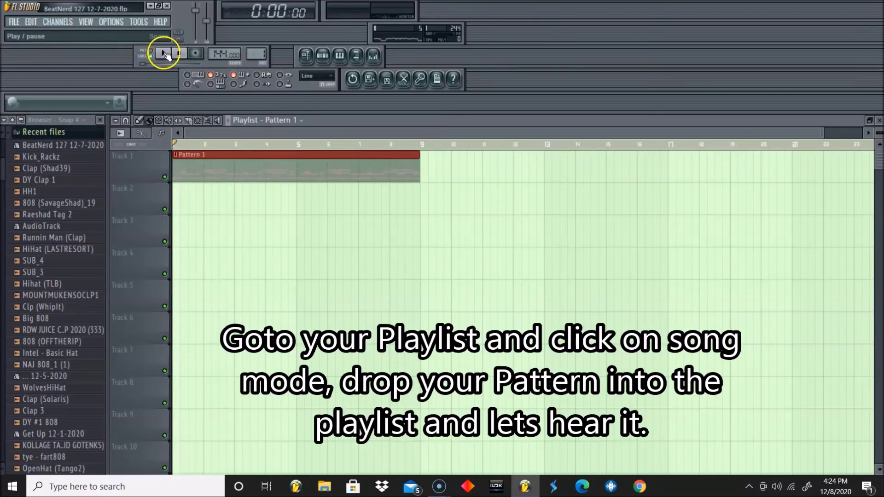
{"action": "left_click", "coordinate": [373, 56]}
Step: Select the Jupiter mixer track during playback and open its Fruity Parametric EQ 2
{"action": "left_click", "coordinate": [355, 201]}
{"action": "left_click", "coordinate": [403, 195]}
{"action": "left_click", "coordinate": [431, 198]}
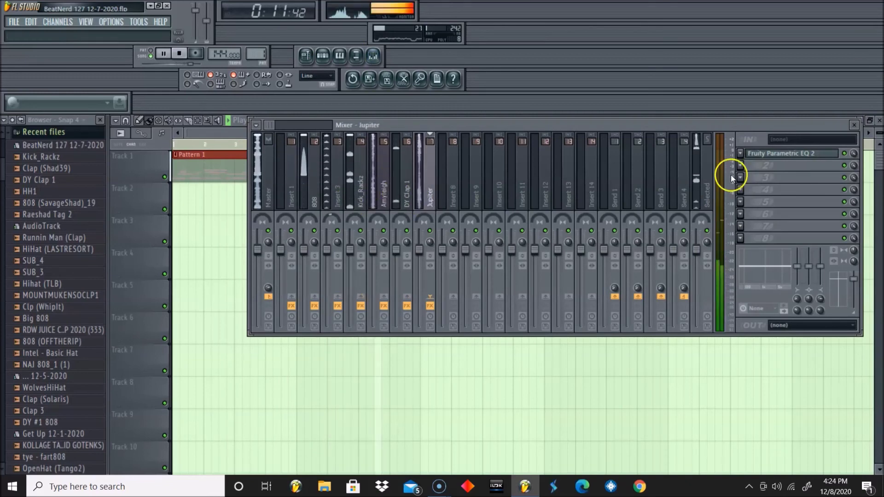
{"action": "left_click", "coordinate": [781, 158]}
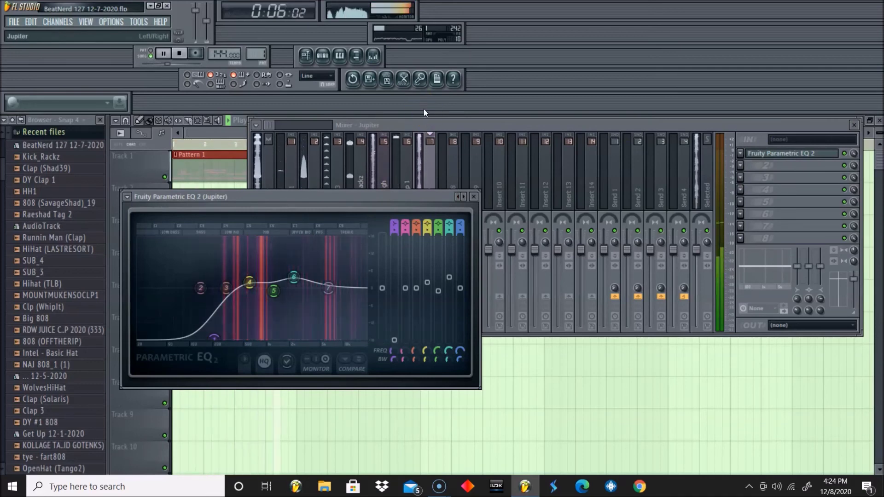
Step: Return to the mixer, select the Kick_Rackz track, and stop playback with the channel rack in view
{"action": "left_click", "coordinate": [405, 112]}
{"action": "left_click", "coordinate": [256, 181]}
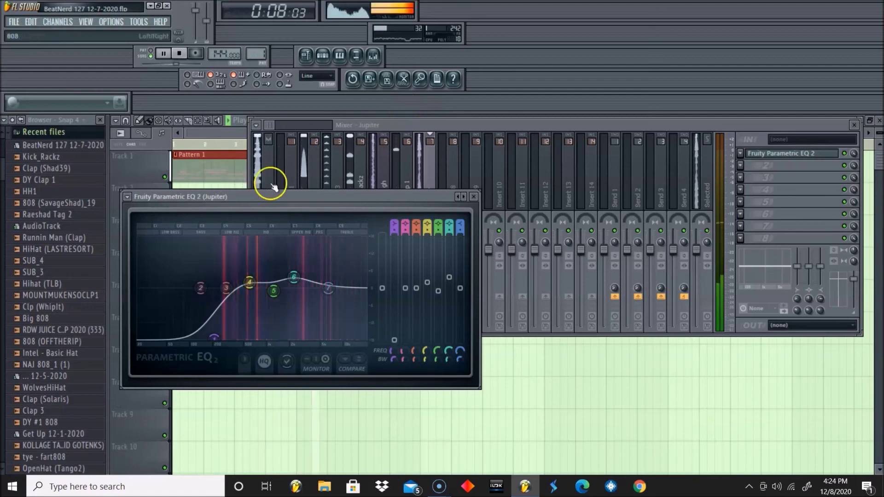
{"action": "left_click", "coordinate": [346, 189]}
{"action": "left_click", "coordinate": [349, 194]}
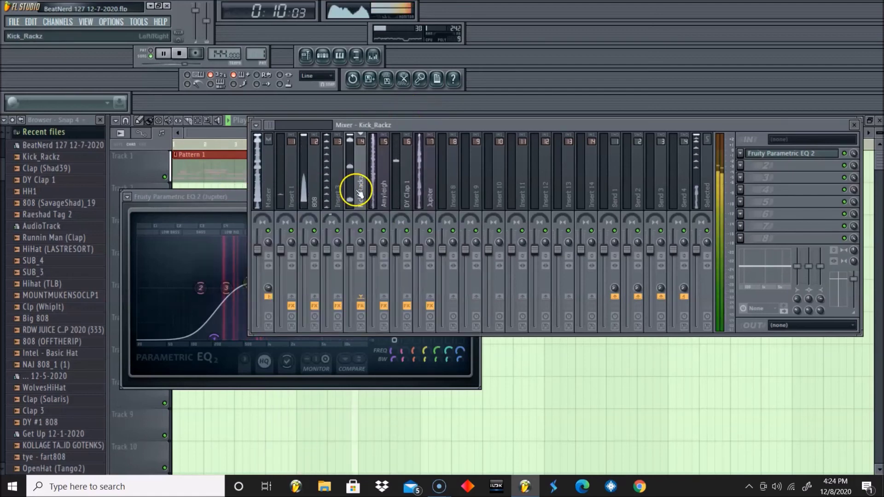
{"action": "left_click", "coordinate": [324, 55]}
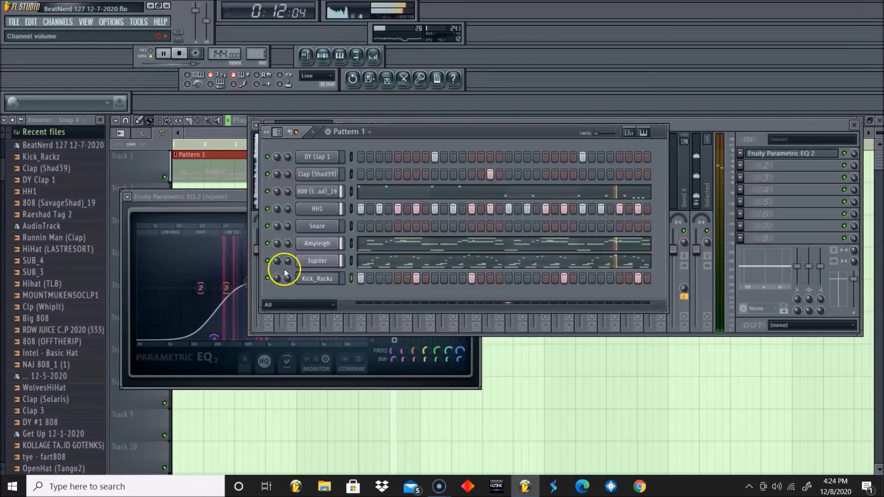
{"action": "key", "text": "space"}
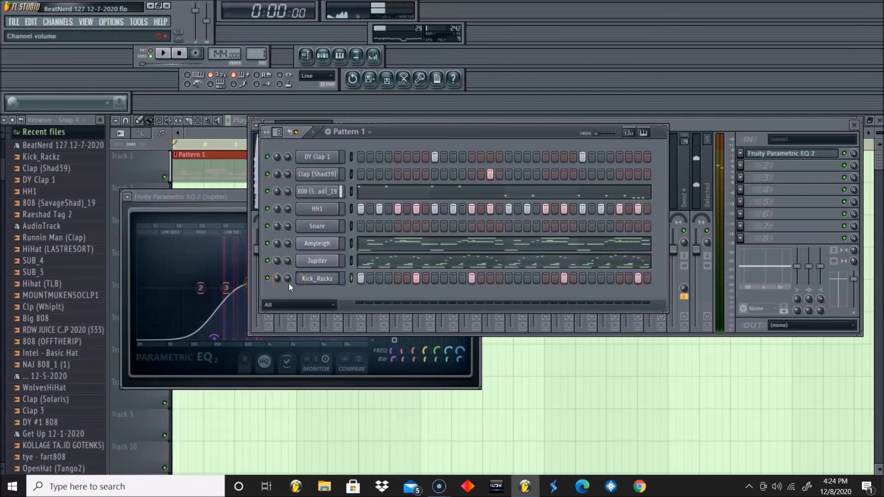
Step: Review the Kick_Rackz track's Fruity Parametric EQ 2 curve from the mixer
{"action": "left_click", "coordinate": [724, 121]}
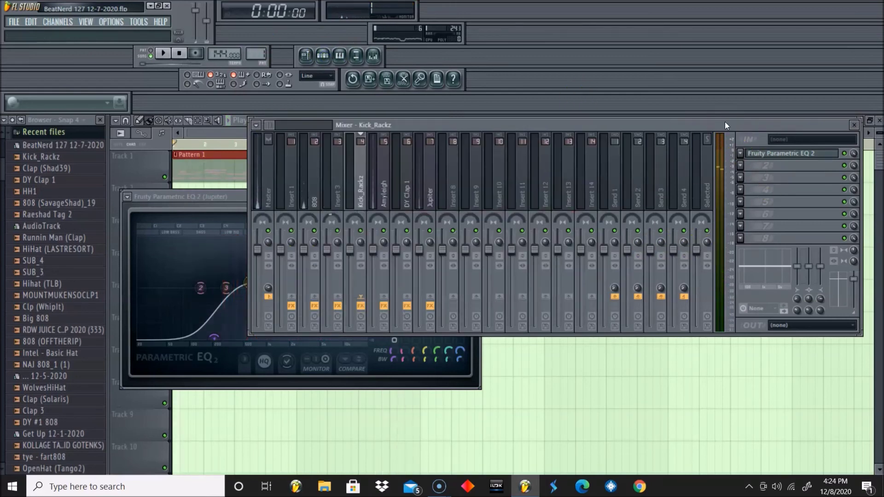
{"action": "left_click", "coordinate": [775, 154]}
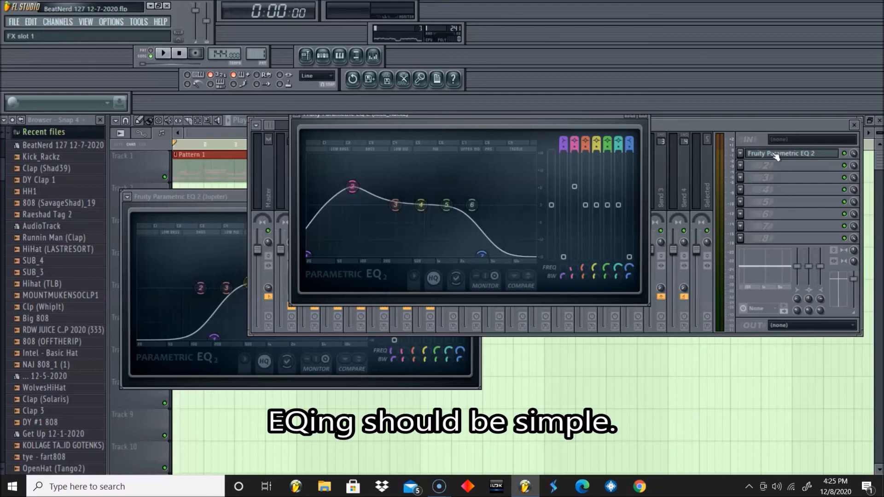
{"action": "left_click", "coordinate": [726, 135]}
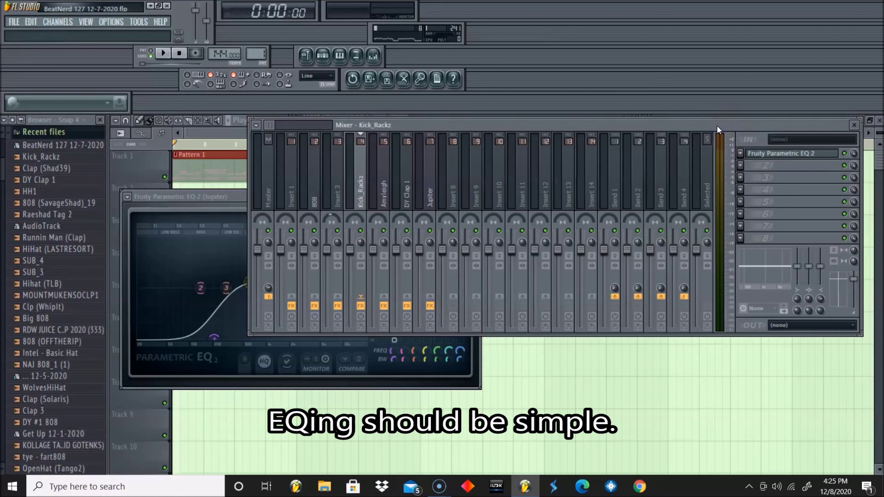
Step: Select the DY Clap 1 mixer track and review its Fruity Parametric EQ 2 curve
{"action": "left_click", "coordinate": [408, 178]}
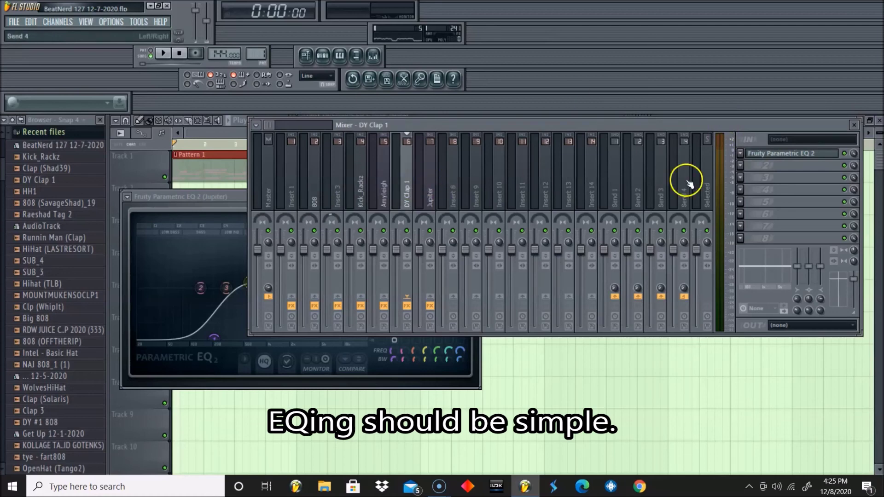
{"action": "left_click", "coordinate": [764, 156]}
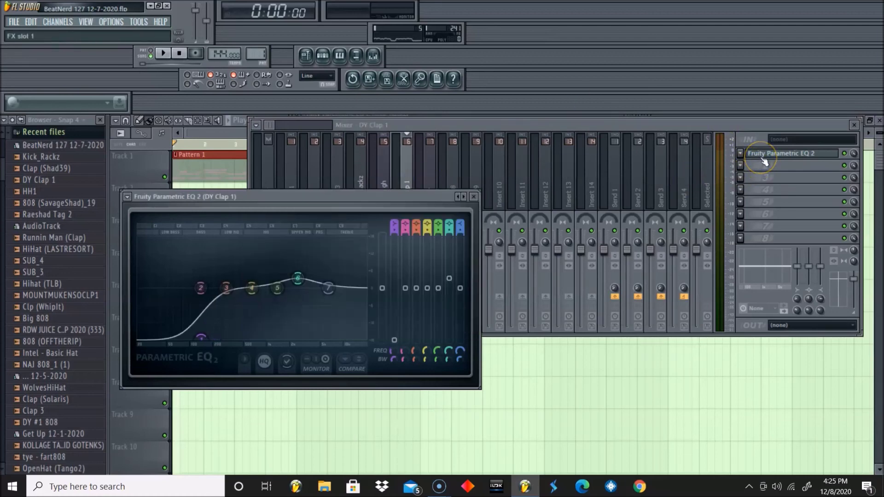
{"action": "left_click", "coordinate": [685, 123]}
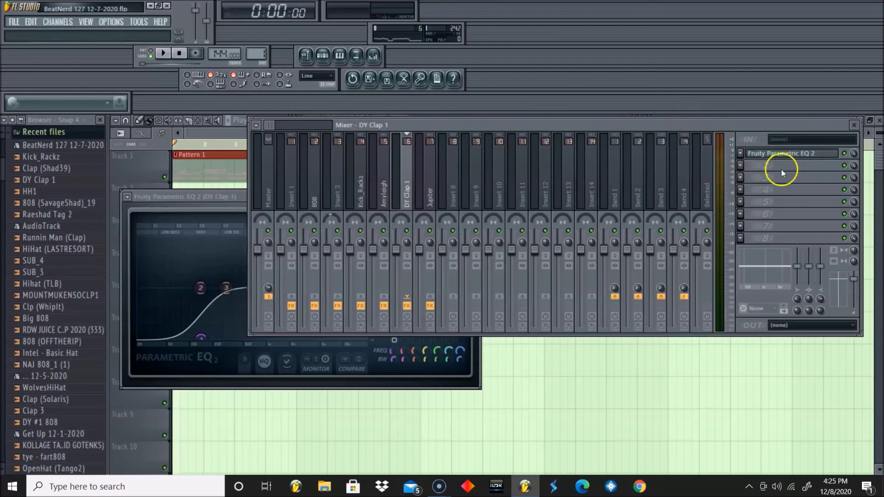
{"action": "left_click", "coordinate": [809, 155]}
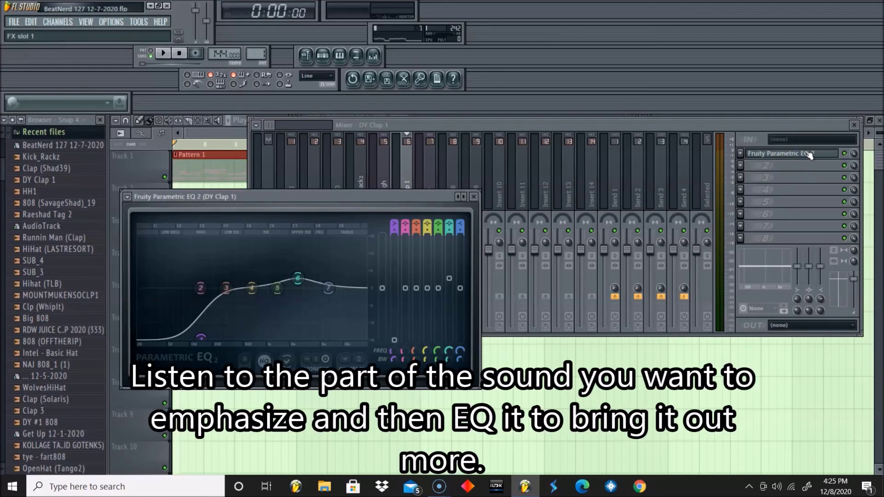
Step: Raise band 5 in the Amyleigh track's Fruity Parametric EQ 2 while the song plays, and stop playback
{"action": "left_click", "coordinate": [384, 188]}
{"action": "key", "text": "space"}
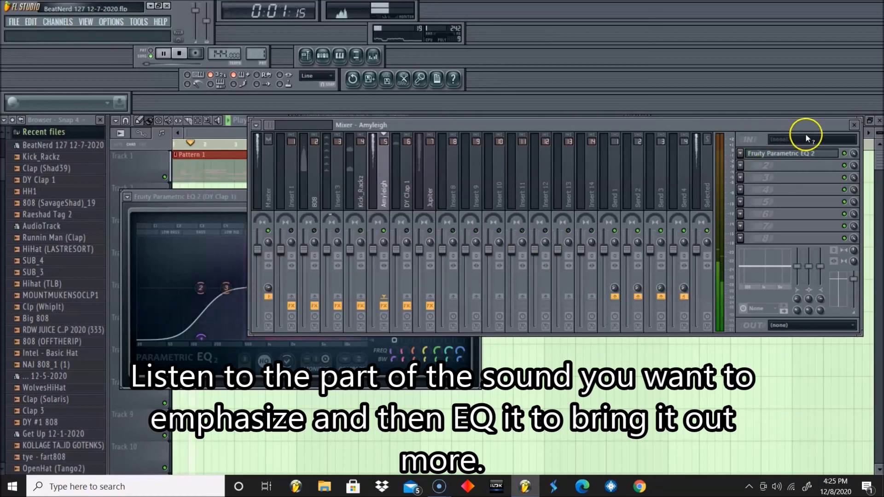
{"action": "left_click", "coordinate": [799, 152]}
{"action": "mouse_move", "coordinate": [281, 287]}
{"action": "left_mouse_down"}
{"action": "mouse_move", "coordinate": [296, 256]}
{"action": "mouse_move", "coordinate": [260, 249]}
{"action": "mouse_move", "coordinate": [275, 277]}
{"action": "left_mouse_up"}
{"action": "left_click", "coordinate": [367, 181]}
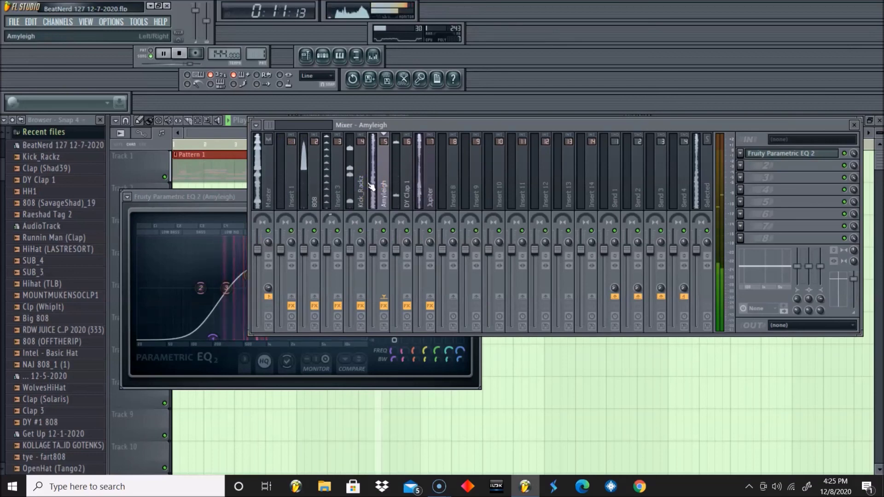
{"action": "key", "text": "space"}
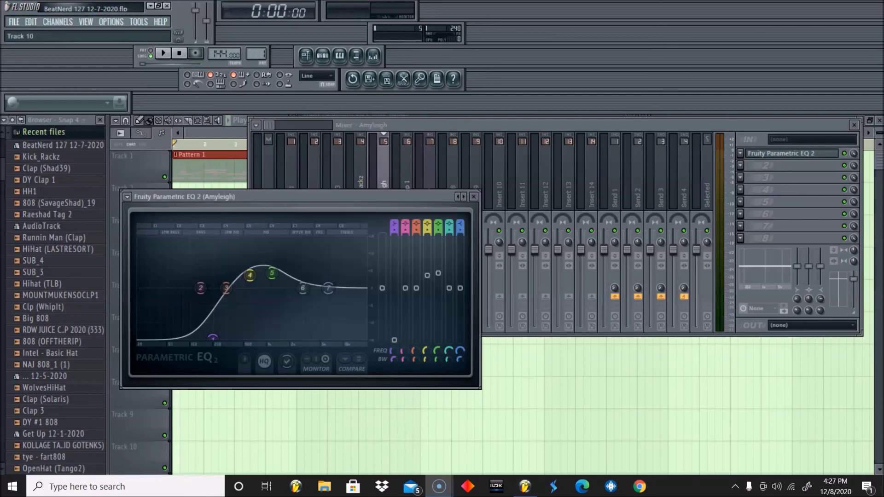